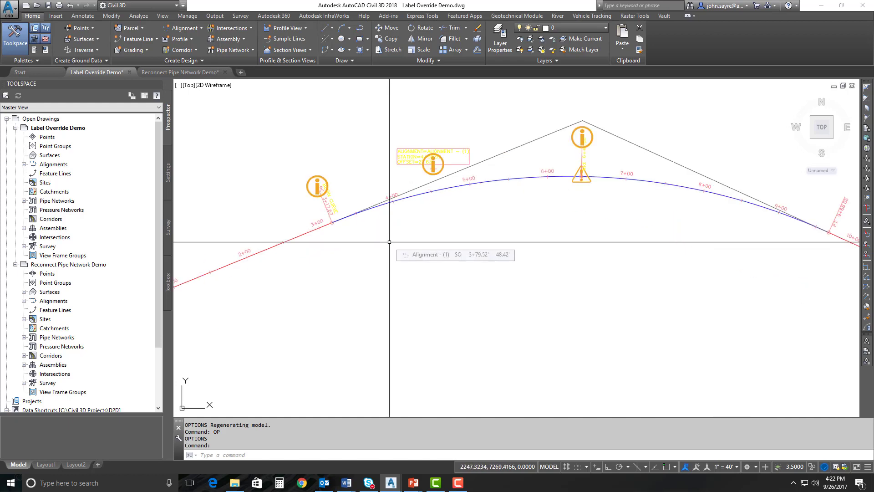
- Select the boxed station offset label above the alignment and examine its options for editing text and clearing overrides
scroll(387, 239, up, 2)
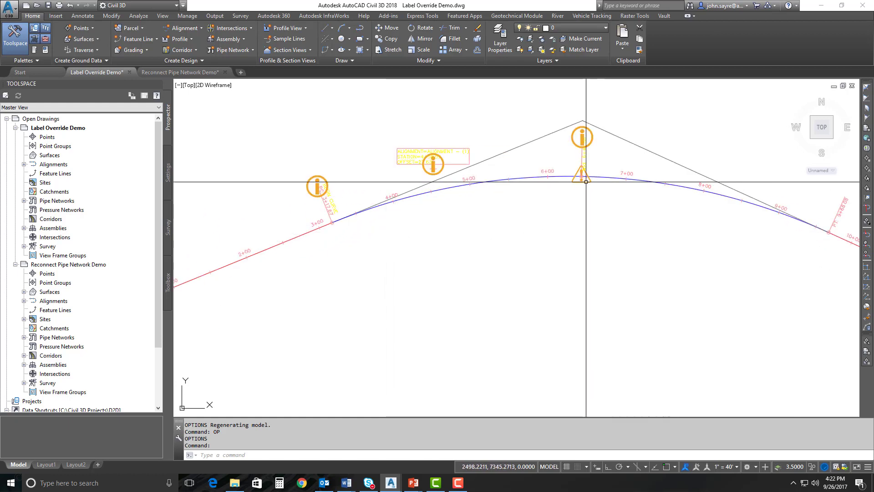
middle_drag(471, 222, 465, 276)
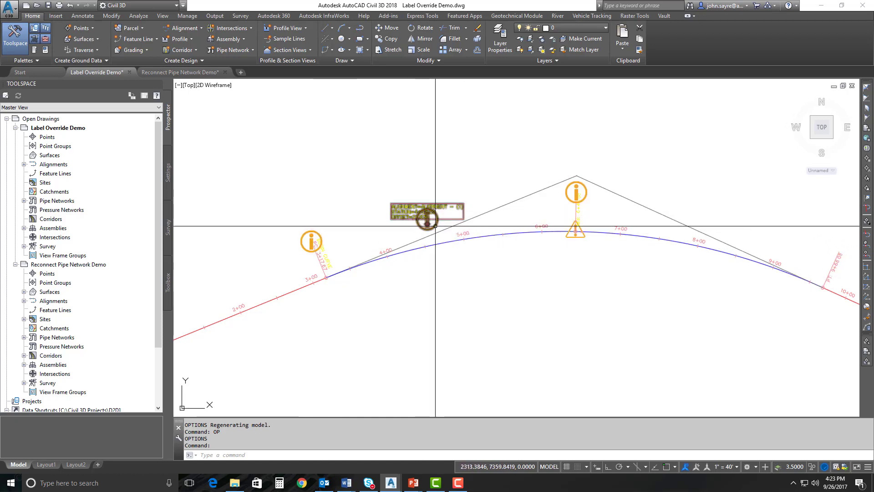
mouse_move(435, 226)
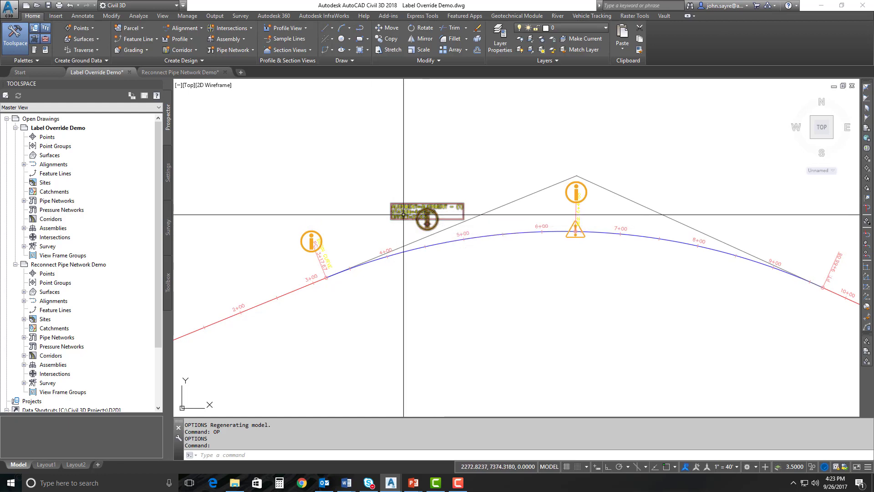
click(403, 215)
right_click(404, 214)
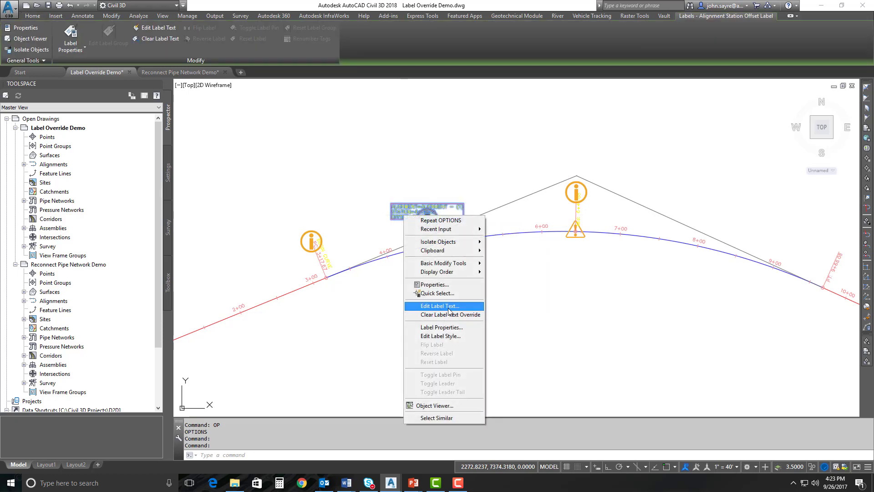
click(507, 295)
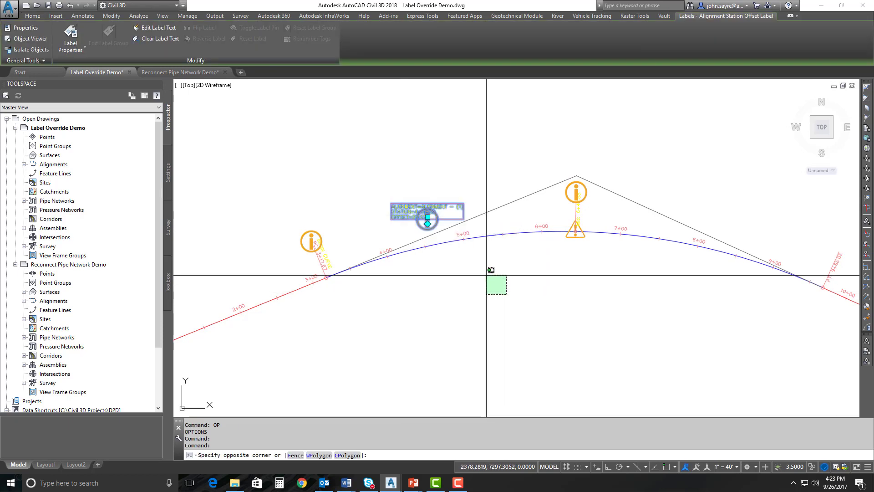
click(486, 276)
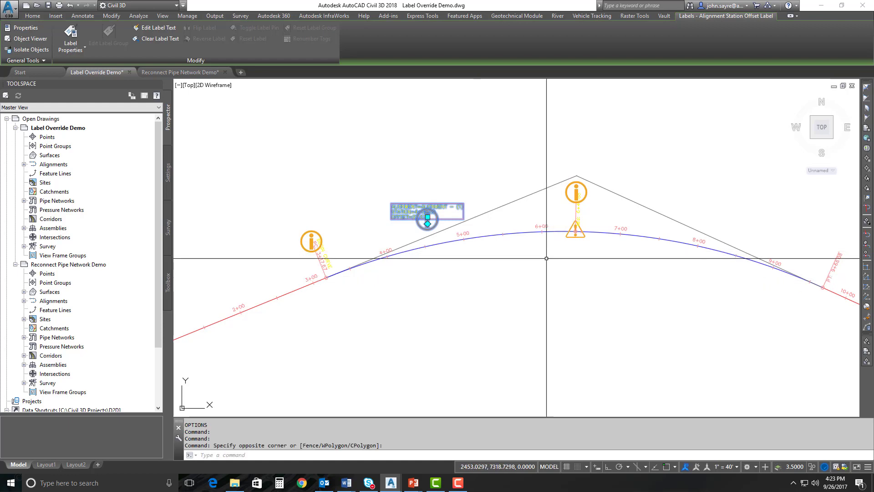
- Examine the warning glyph at the midpoint of the alignment curve
scroll(565, 244, up, 4)
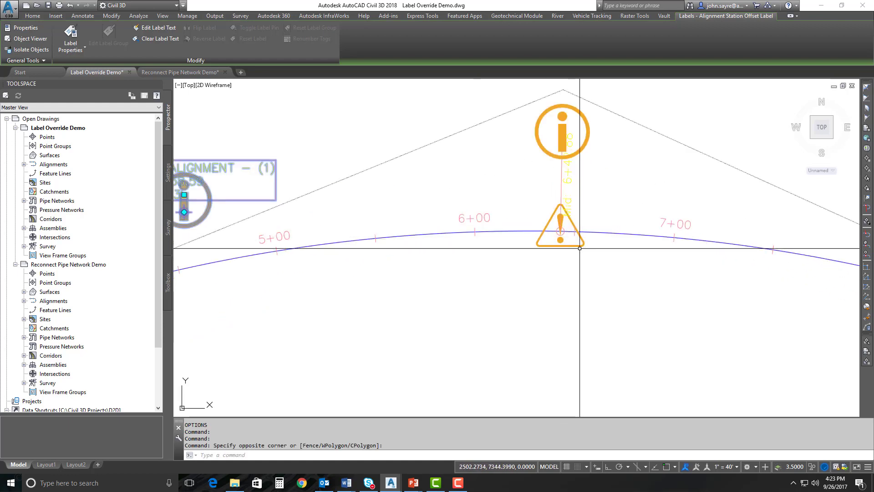
mouse_move(578, 242)
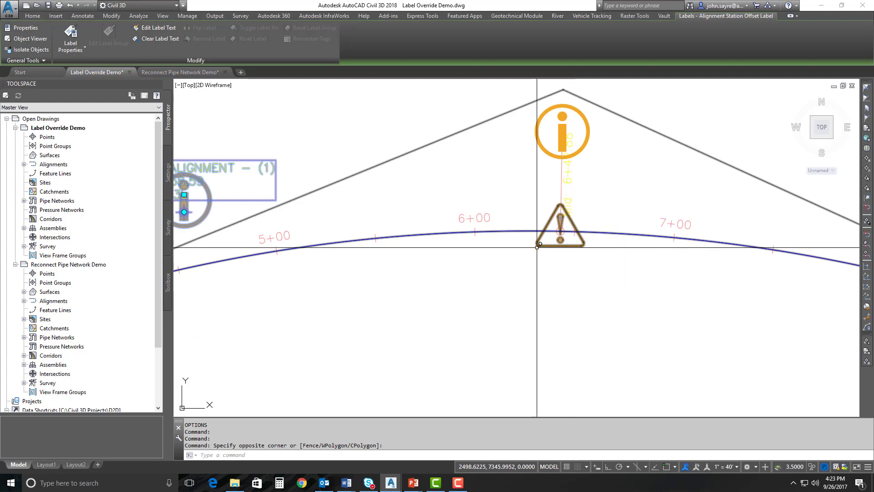
scroll(546, 264, down, 3)
- Redraw and regenerate the drawing at several view scales to resize the label override and warning glyphs
scroll(538, 297, down, 6)
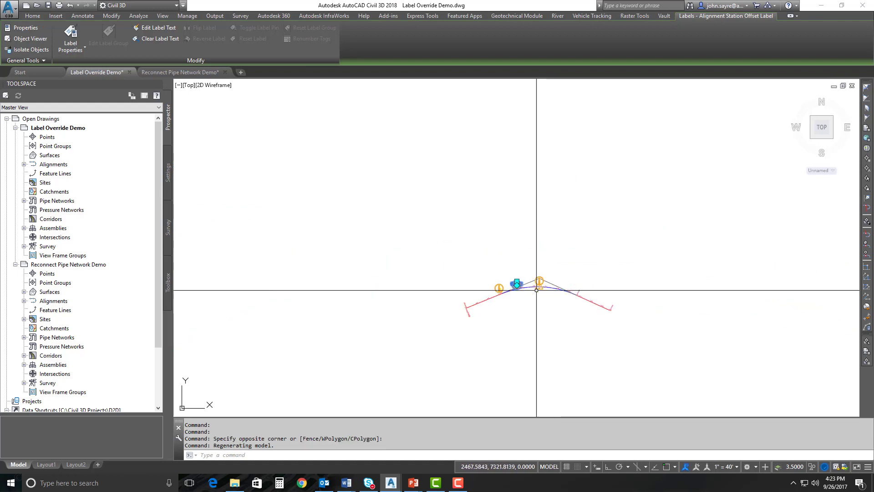
text(r)
key(Return)
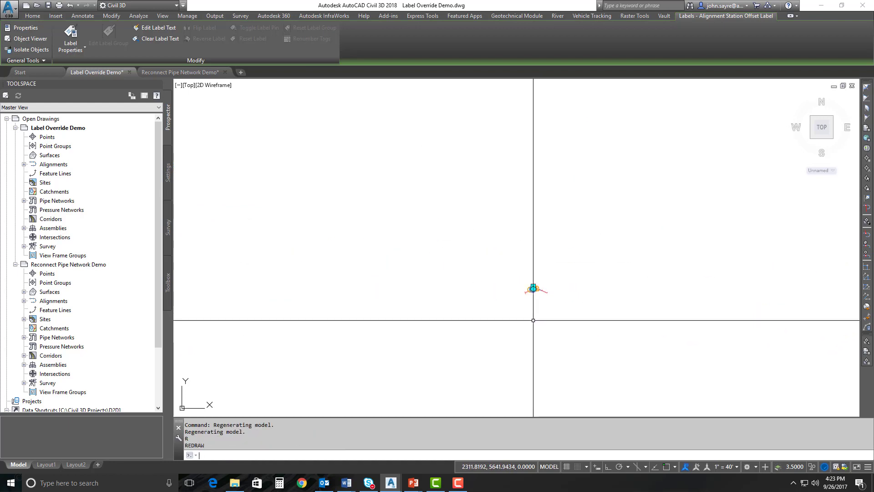
text(re)
key(Return)
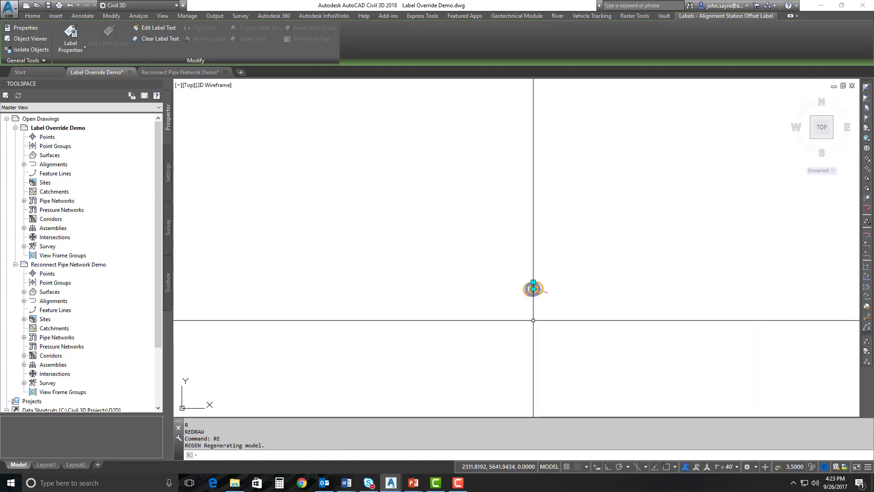
scroll(537, 282, up, 5)
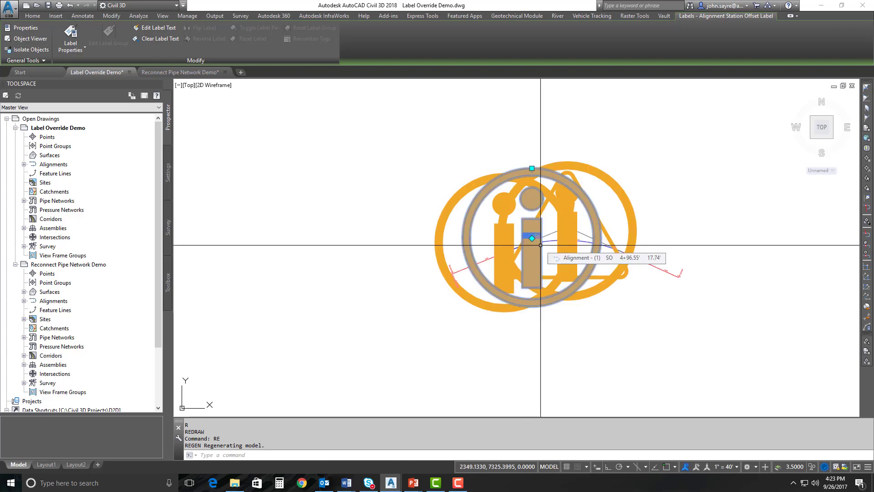
text(re)
key(Return)
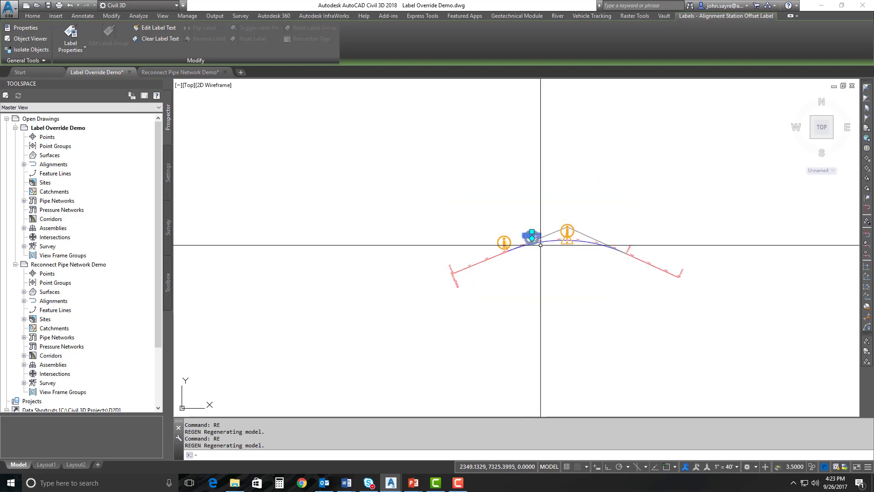
scroll(540, 245, up, 5)
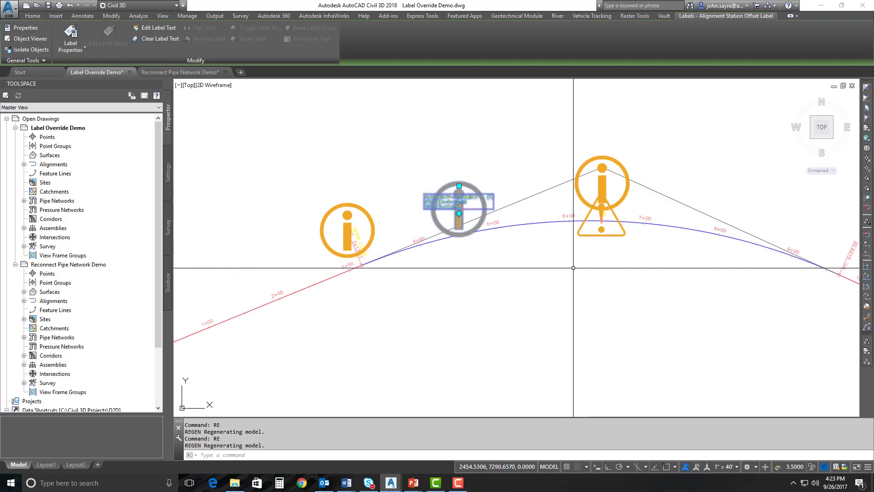
text(r)
key(Return)
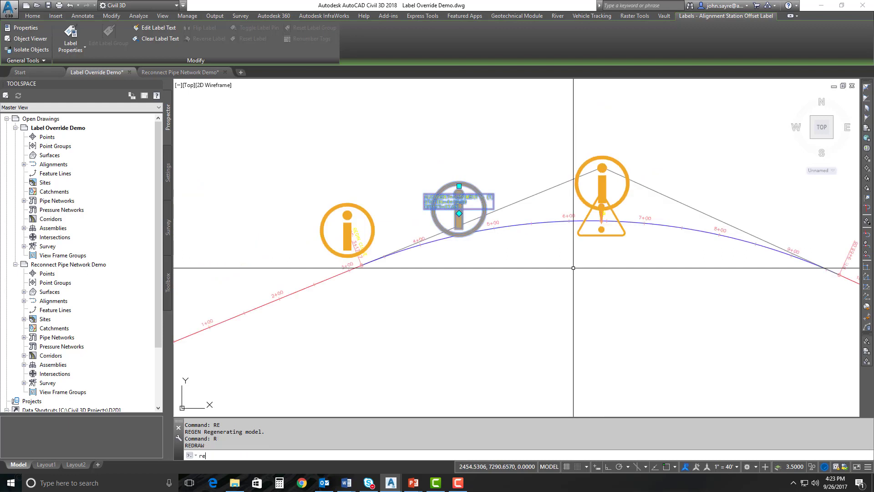
text(re)
key(Return)
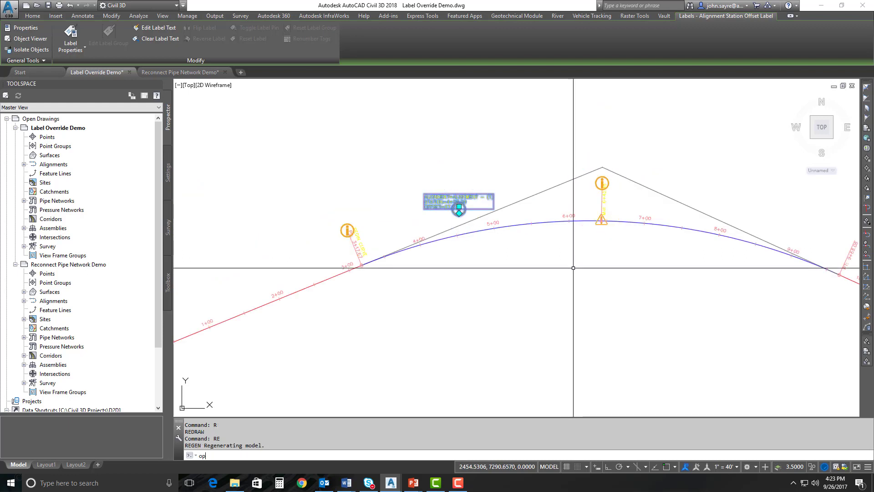
- Turn off the display of solution tips for Drafting in the AEC Editor options
text(op)
key(Return)
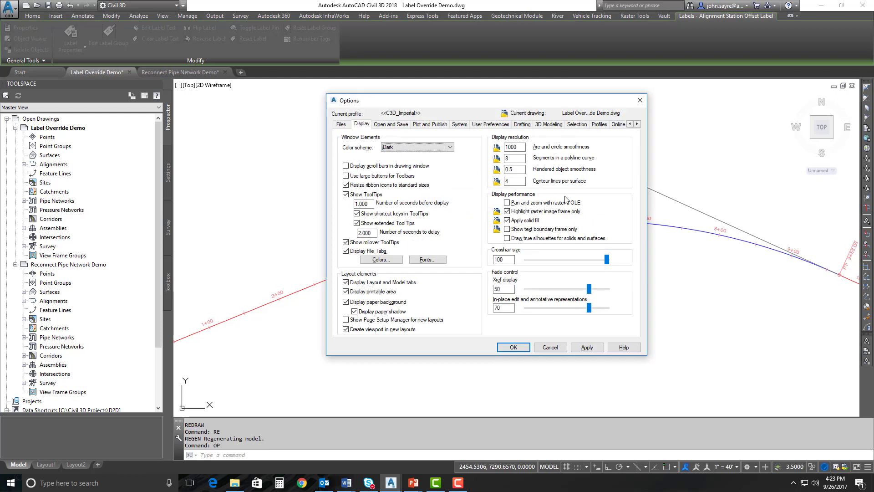
click(637, 124)
click(637, 123)
click(606, 125)
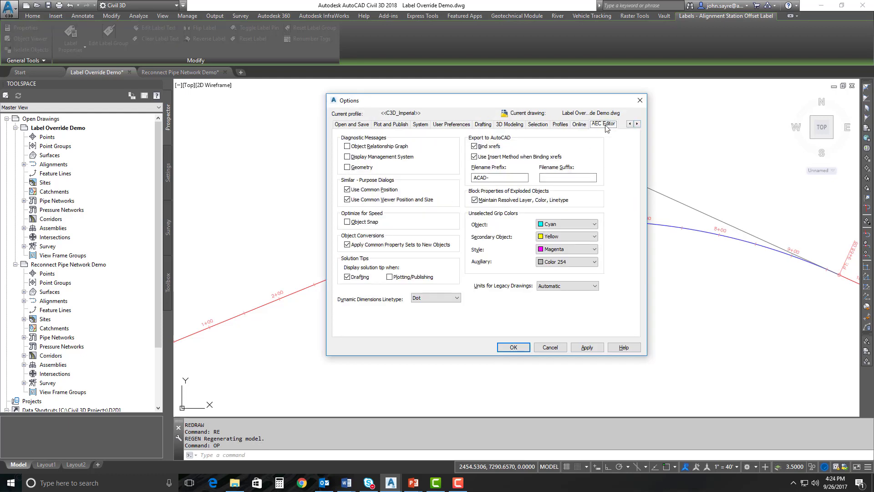
click(352, 279)
click(504, 348)
mouse_move(715, 278)
middle_down()
mouse_move(625, 273)
mouse_move(618, 264)
middle_up()
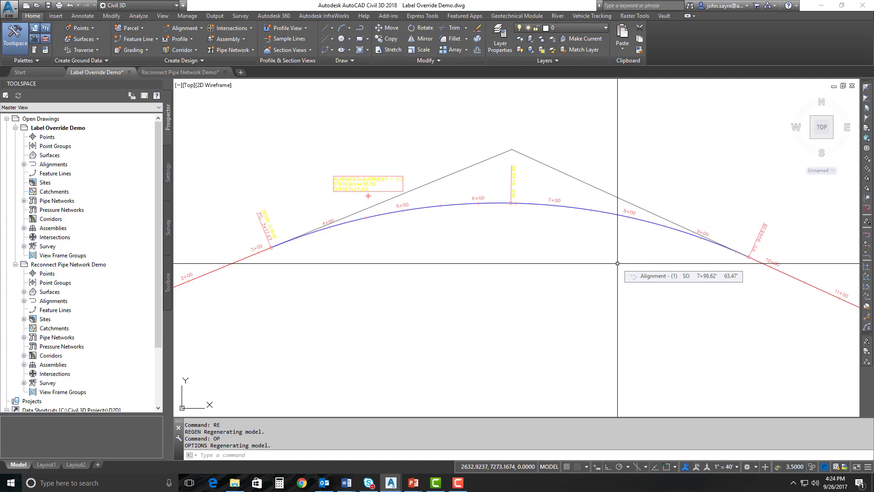
- Turn the Drafting solution tips back on in the AEC Editor options and apply the change
text(OP)
key(Return)
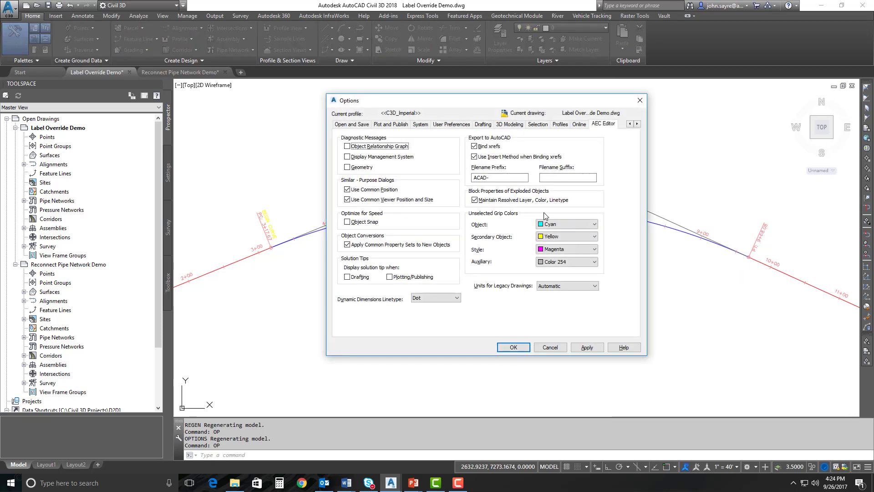
click(347, 277)
click(592, 347)
click(514, 347)
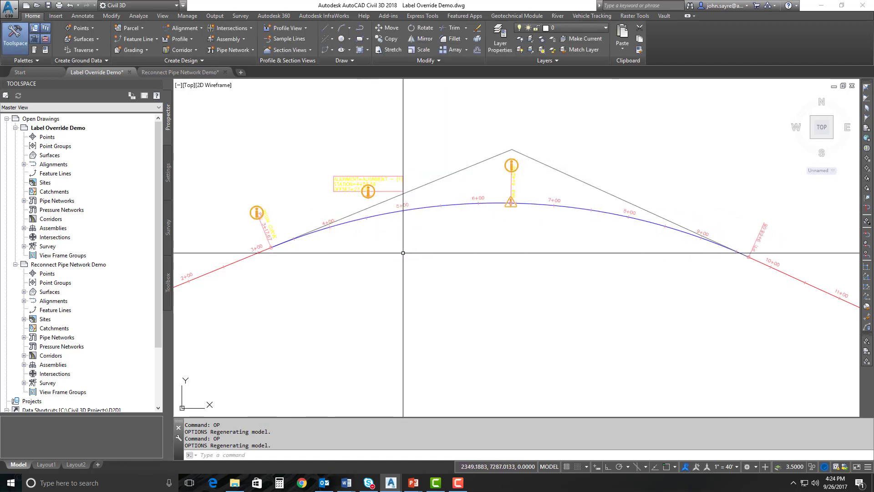
mouse_move(403, 253)
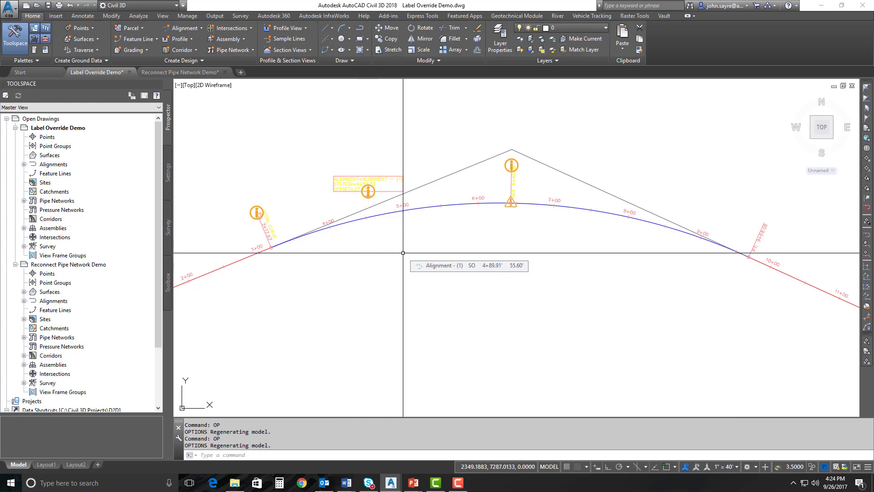
- Hide the label override glyphs on the alignment labels
middle_drag(388, 248, 449, 249)
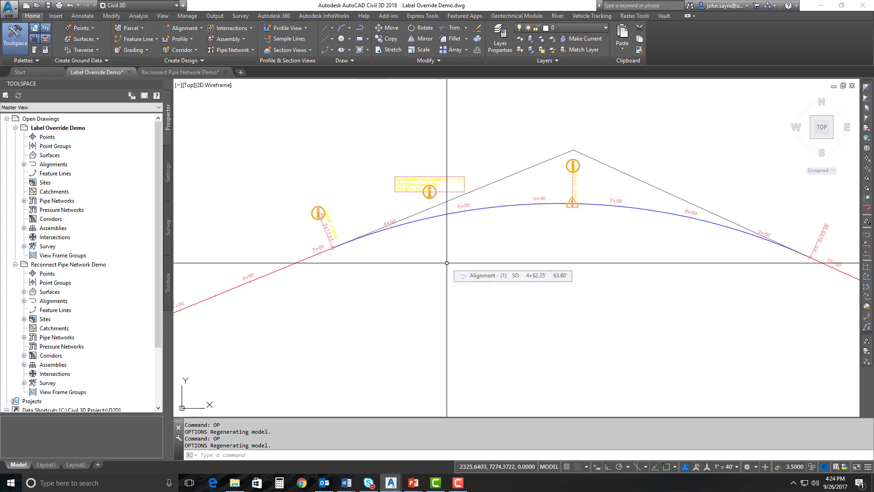
click(86, 17)
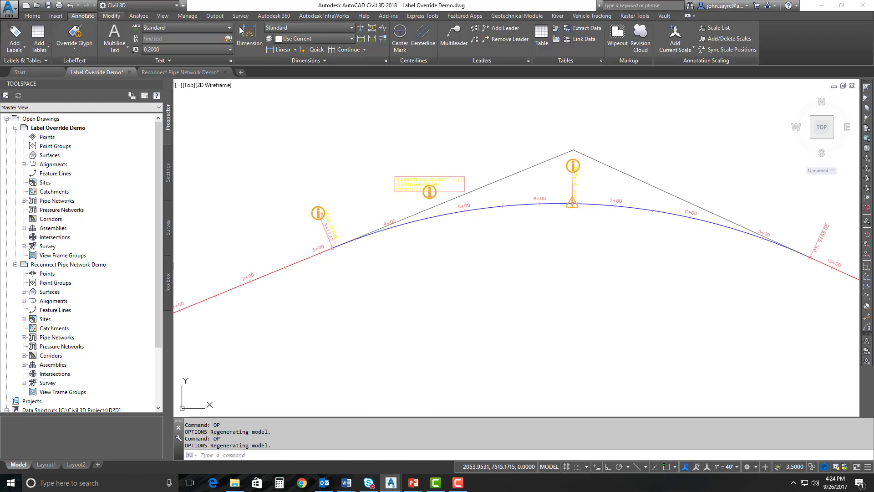
click(75, 48)
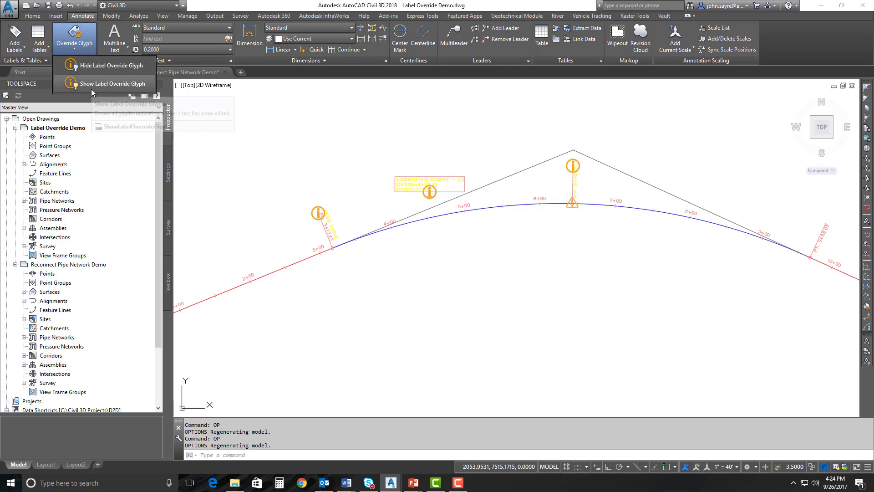
click(101, 66)
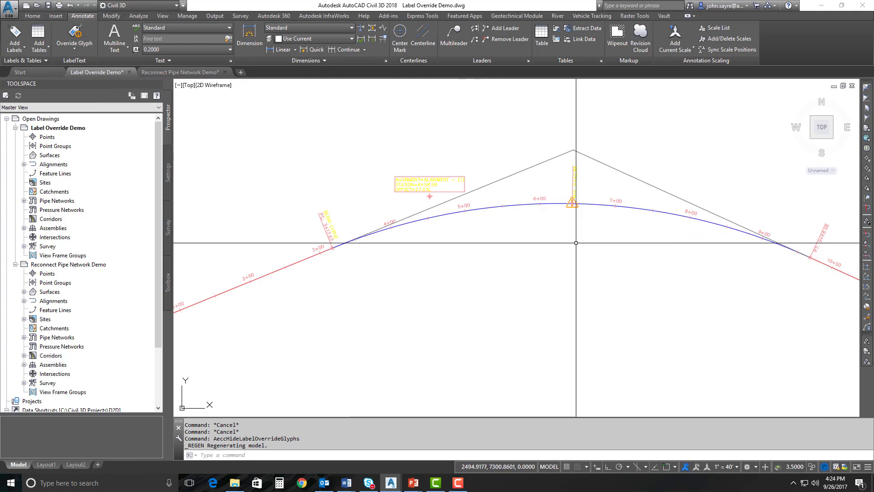
- Inspect the design violation details of the warning glyph on the alignment curve between stations 6+00 and 7+00
scroll(568, 229, up, 4)
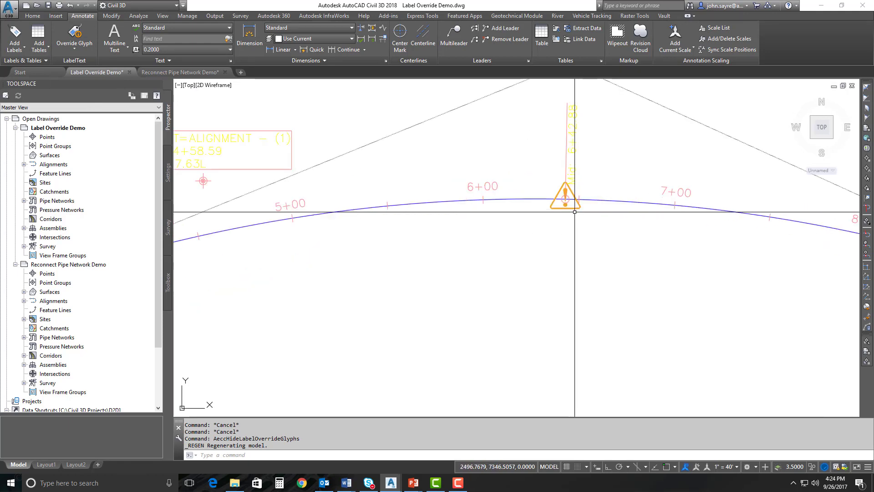
middle_drag(574, 212, 565, 219)
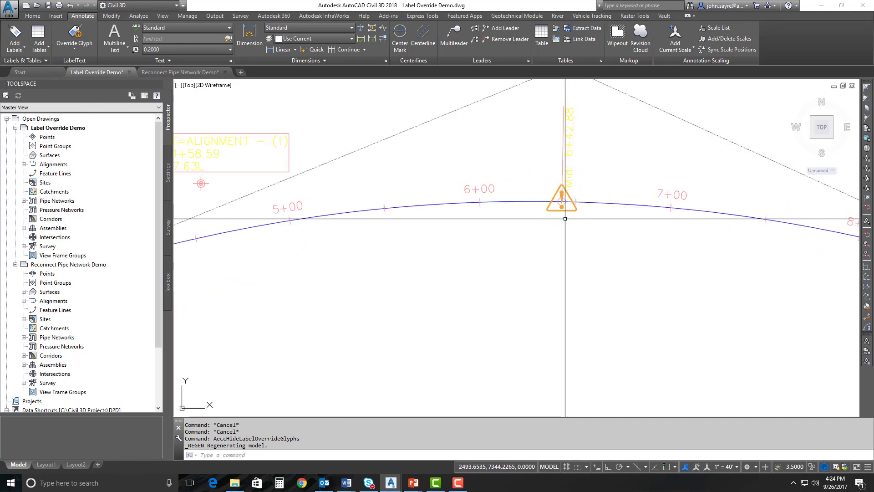
scroll(565, 218, up, 3)
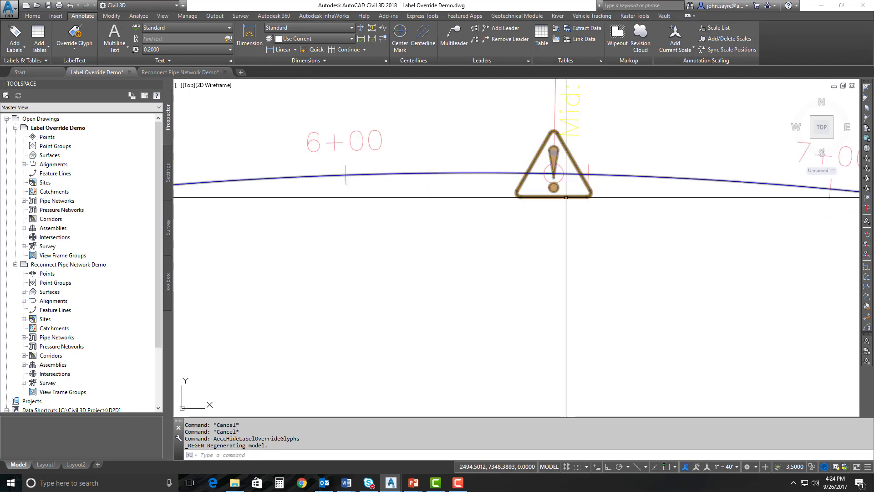
mouse_move(566, 197)
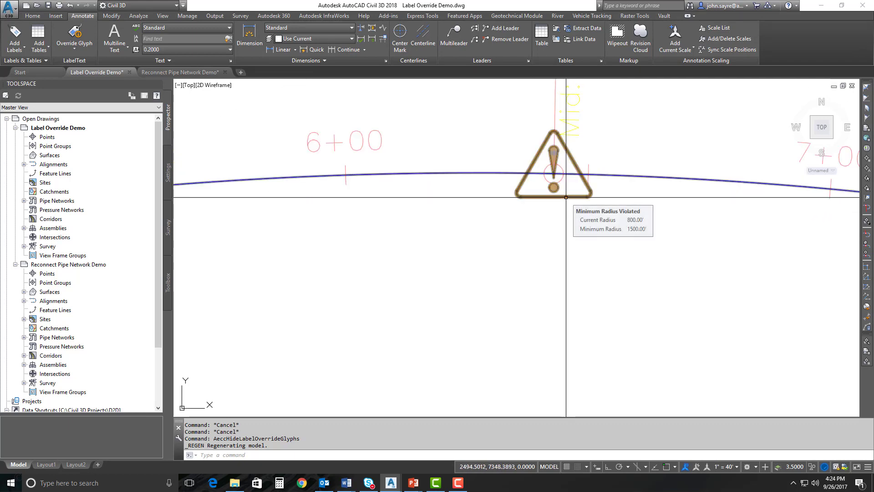
scroll(566, 197, down, 6)
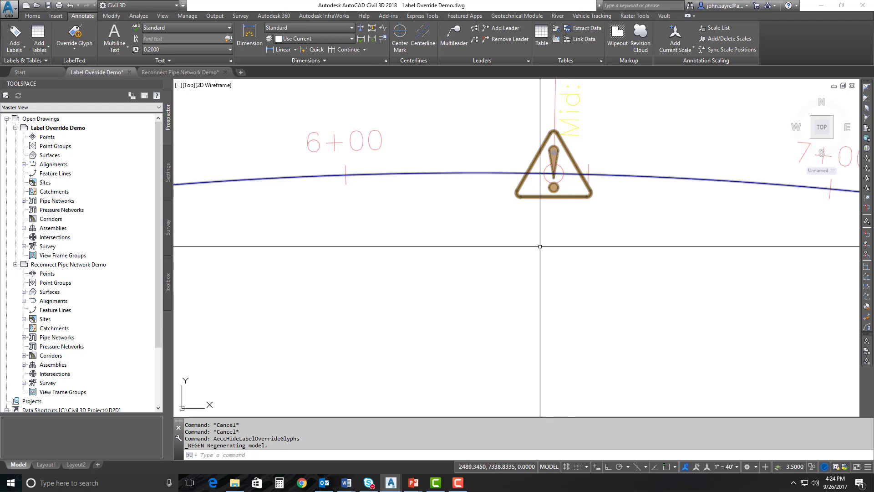
middle_drag(537, 254, 515, 234)
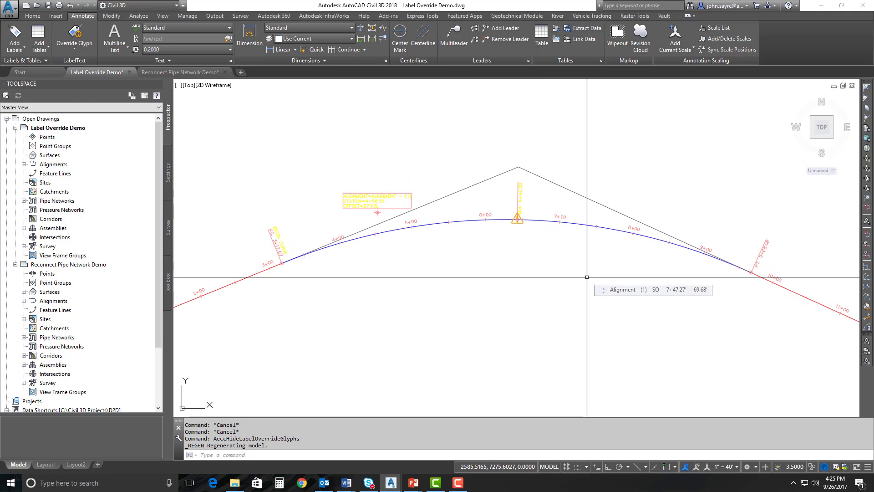
- Show the label override glyphs again, and hide them once more
click(74, 41)
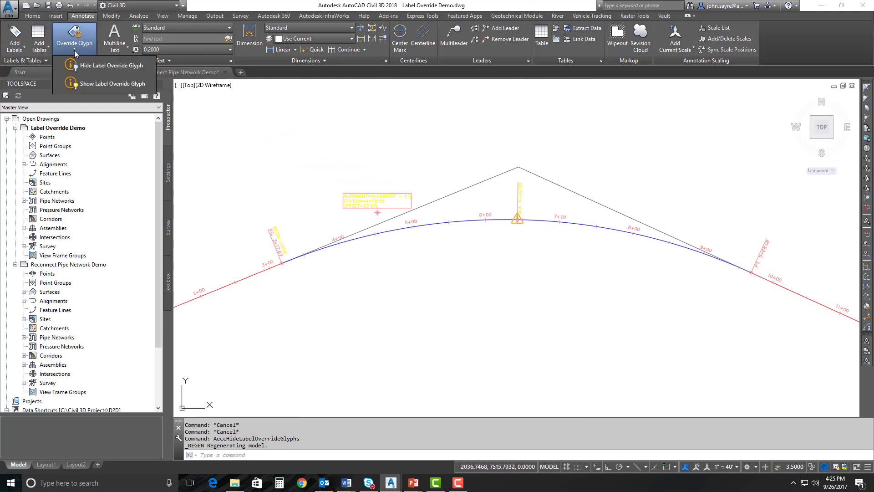
click(93, 83)
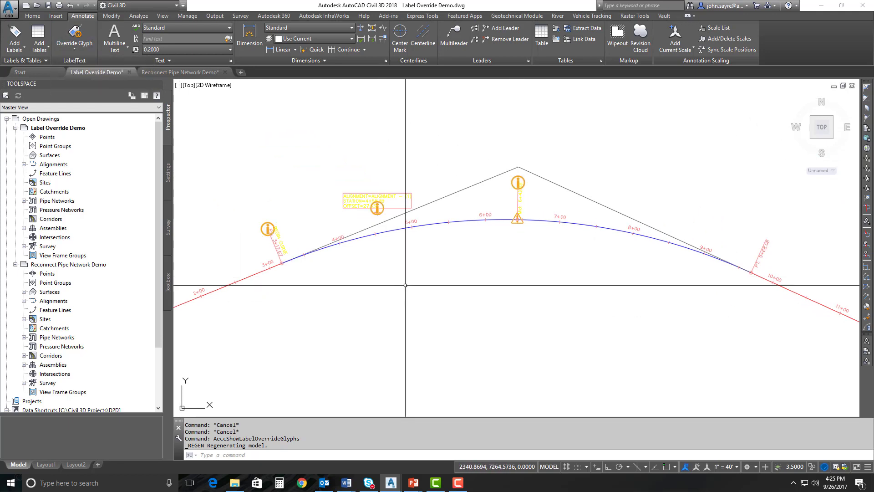
click(76, 45)
click(85, 65)
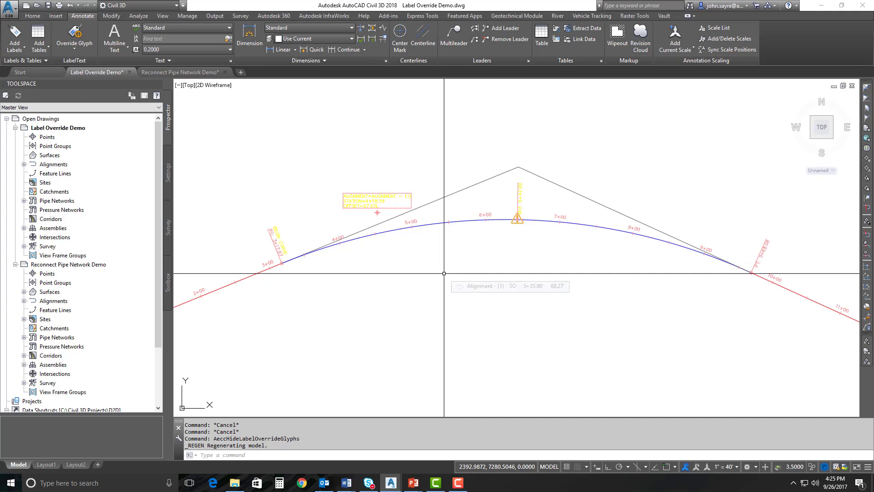
scroll(444, 273, down, 3)
scroll(449, 293, up, 1)
scroll(460, 293, down, 1)
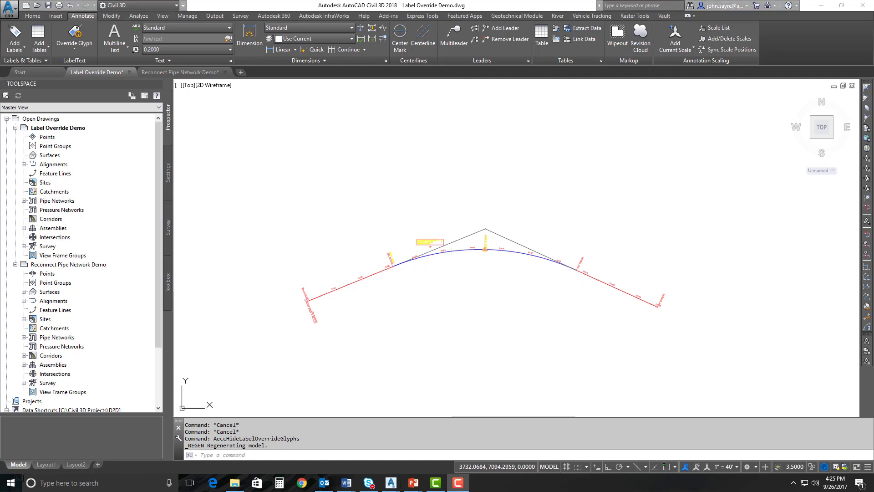
- Launch the Infrastructure Parts Editor from the Autodesk programs in Windows, look at its recent catalogs, and close it
click(11, 482)
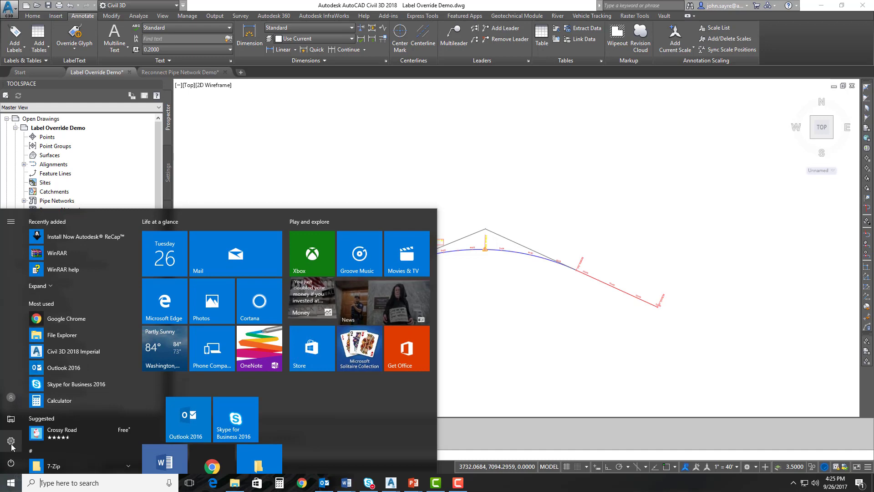
scroll(100, 308, down, 3)
scroll(101, 304, down, 3)
click(75, 363)
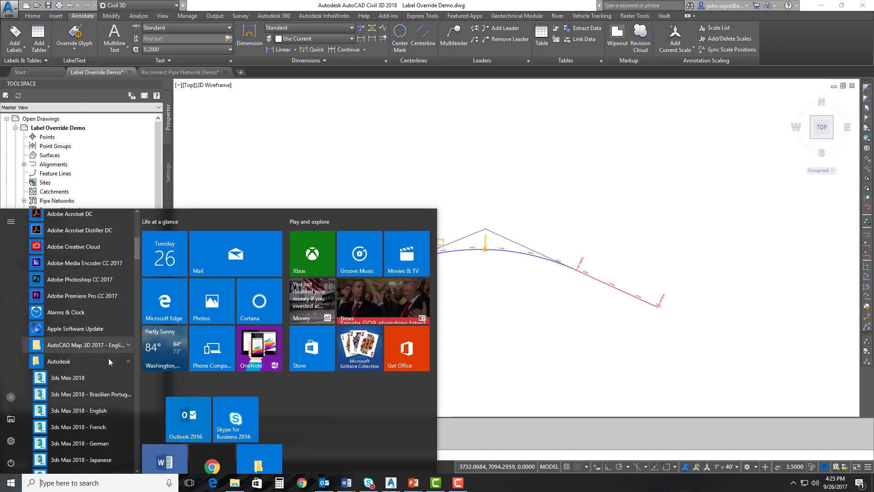
scroll(105, 361, down, 5)
scroll(105, 360, down, 2)
click(83, 367)
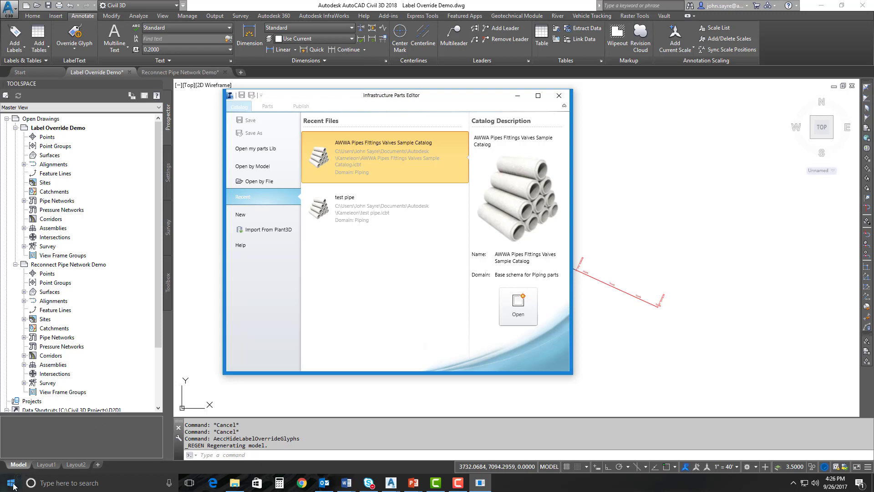
click(559, 97)
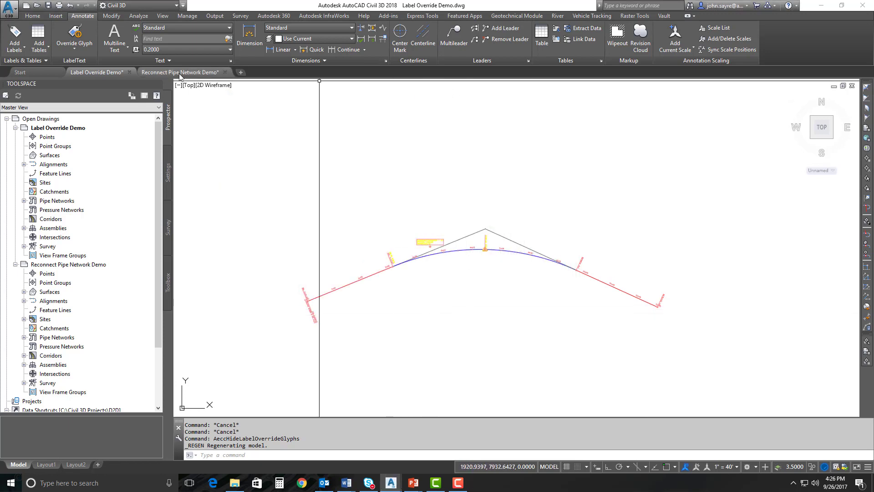
- Open the Infrastructure Parts Editor from within Civil 3D's Create Design tools and close it again
click(34, 16)
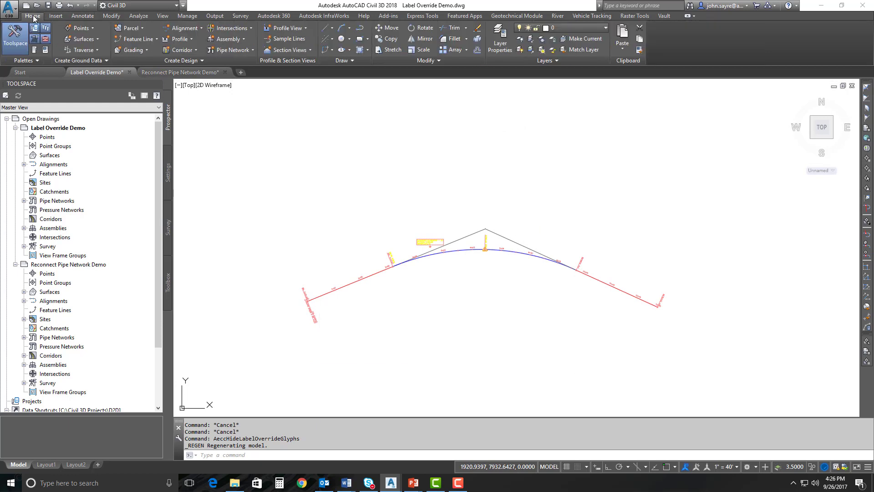
click(202, 61)
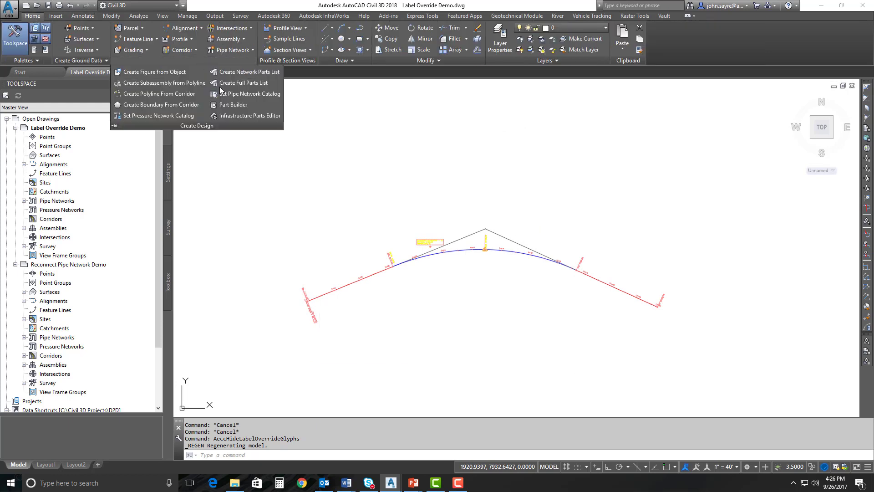
click(249, 116)
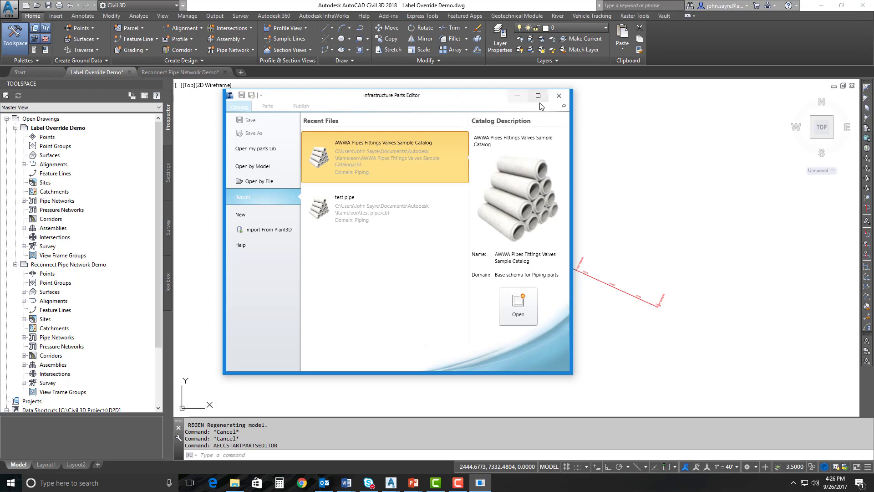
click(559, 96)
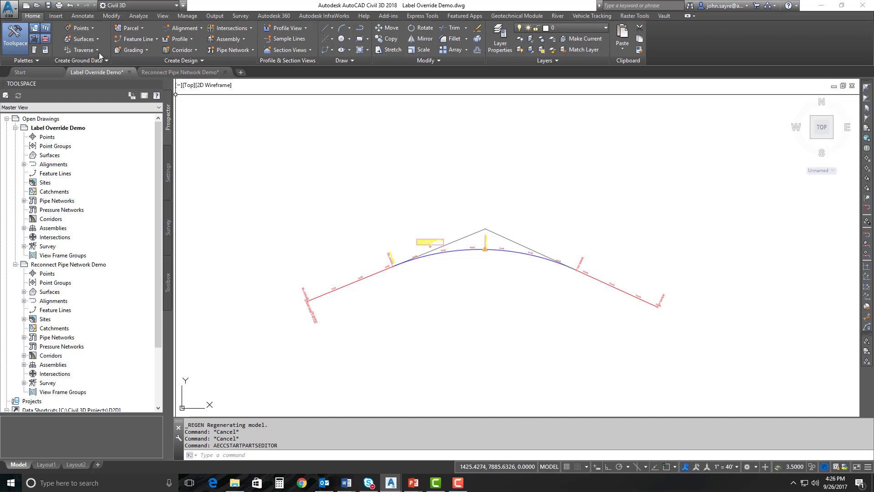
click(185, 62)
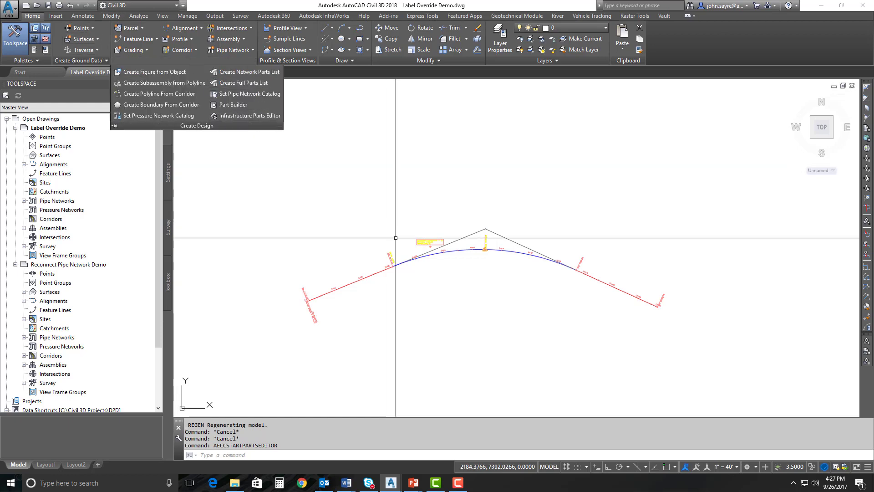
click(564, 124)
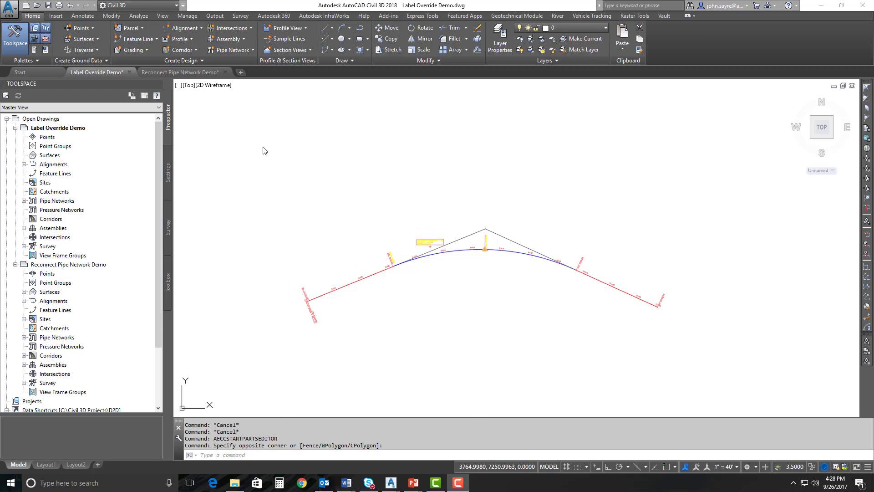
- Start an IFC export of the Label Override Demo drawing and set the project number to Test 1
click(14, 11)
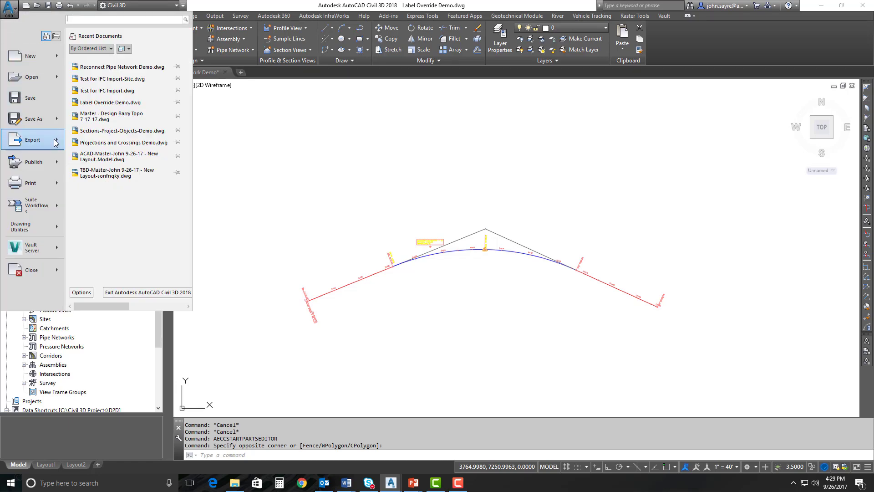
mouse_move(54, 142)
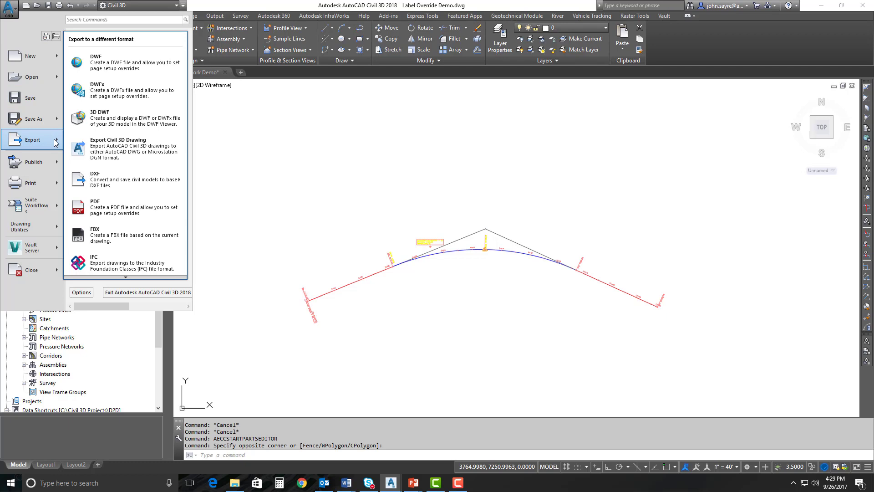
click(125, 277)
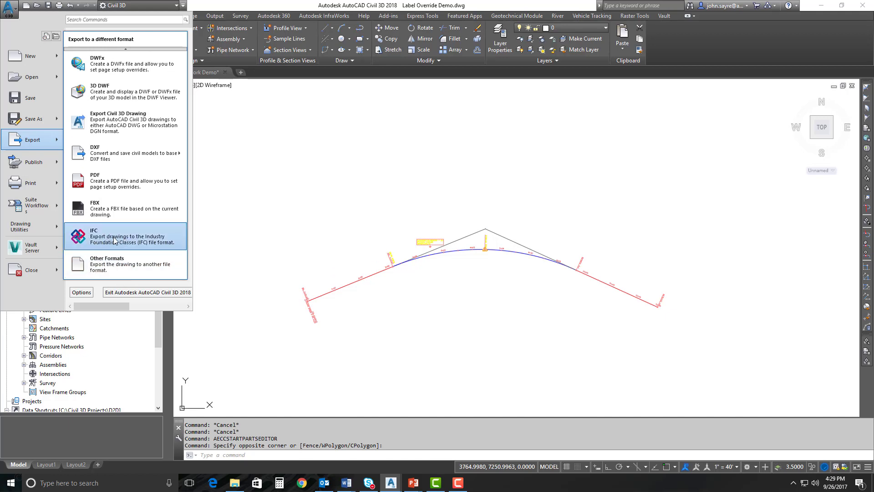
click(125, 49)
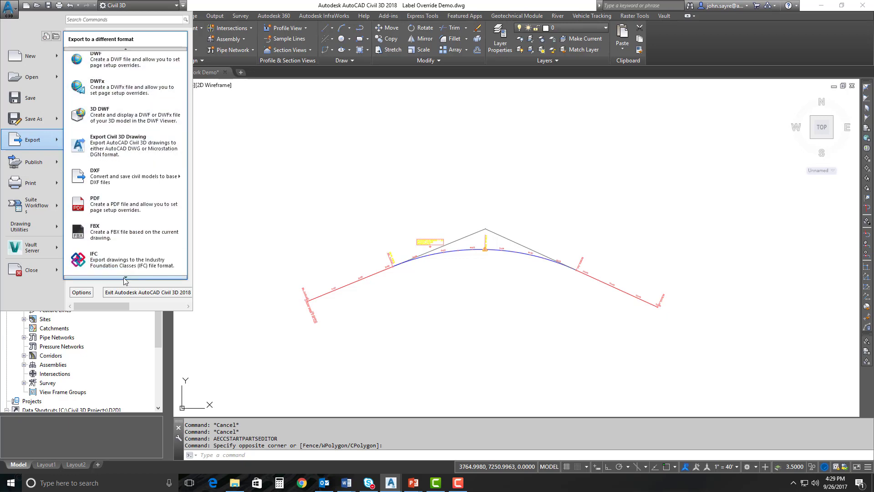
mouse_move(125, 278)
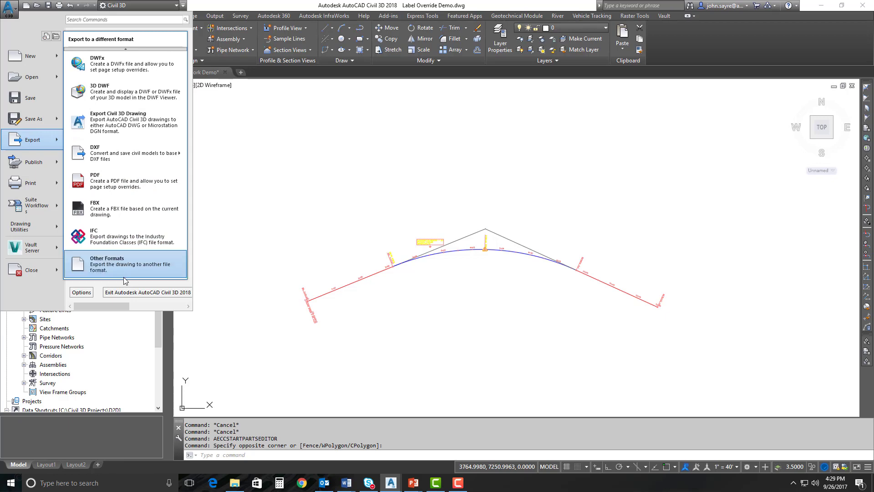
click(119, 238)
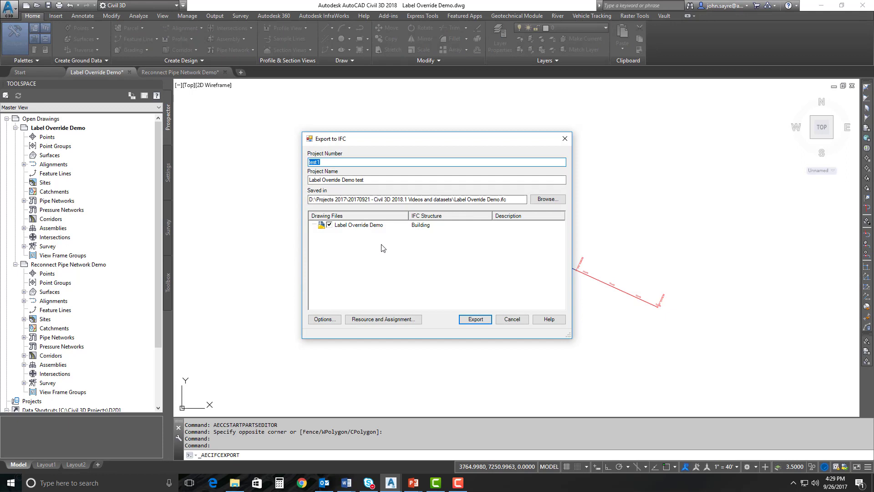
text(Test 1)
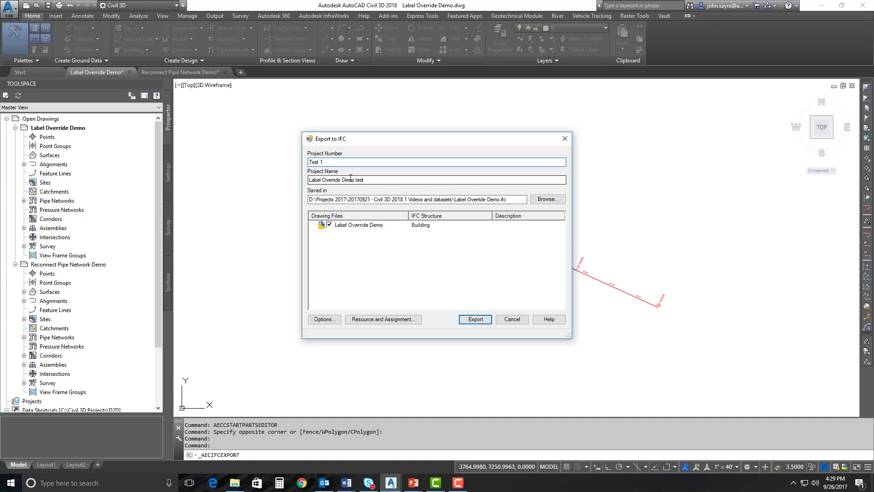
click(337, 179)
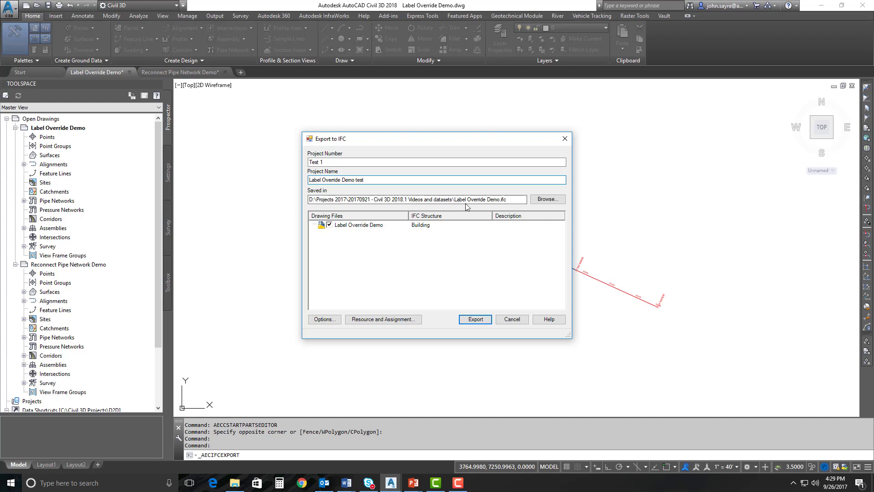
- Set the export's save location to the Productivity Enhancements folder with the file name Label Override Demo.ifc
click(548, 199)
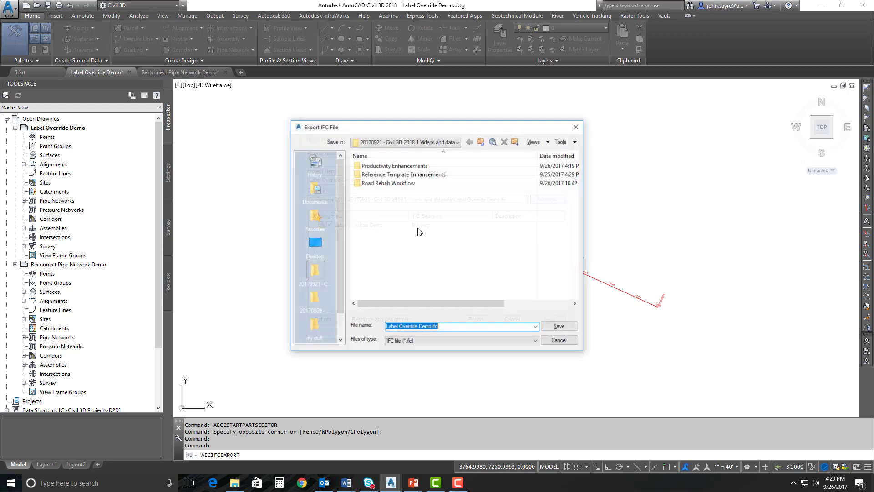
double_click(401, 166)
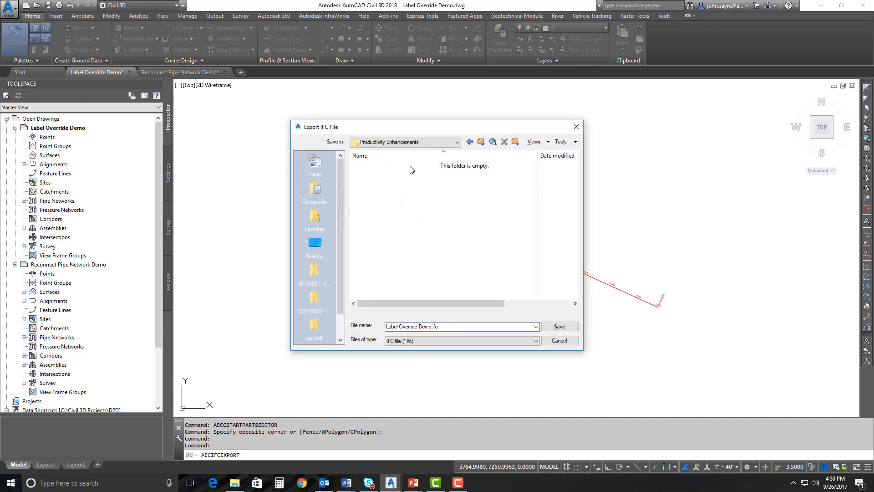
click(560, 327)
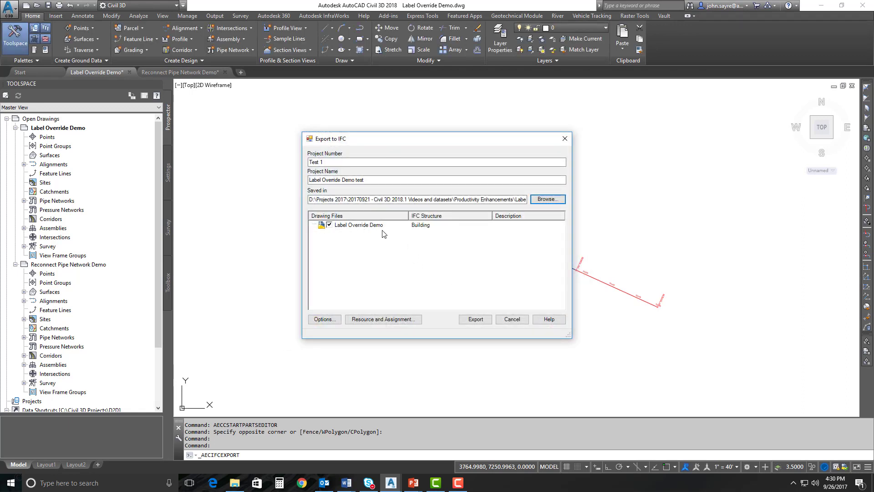
- Choose IFC 4x1 as the export schema in the IFC export options and accept them
click(333, 320)
drag(155, 56, 407, 109)
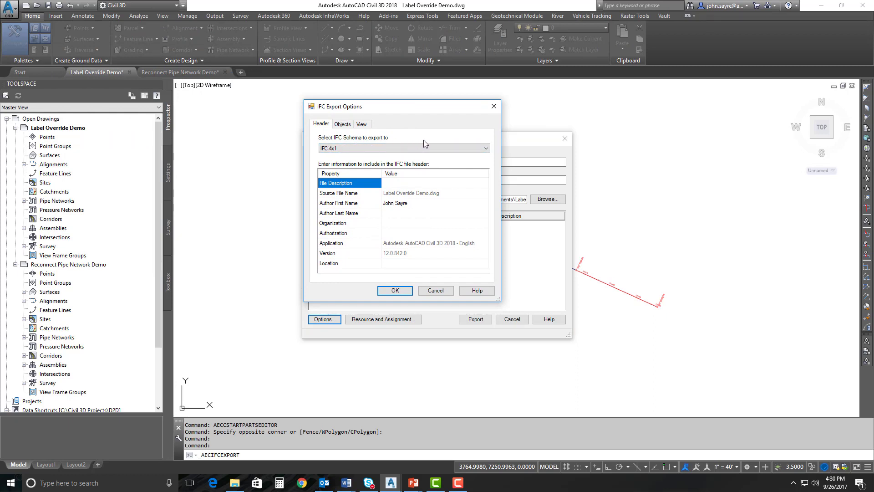
click(457, 149)
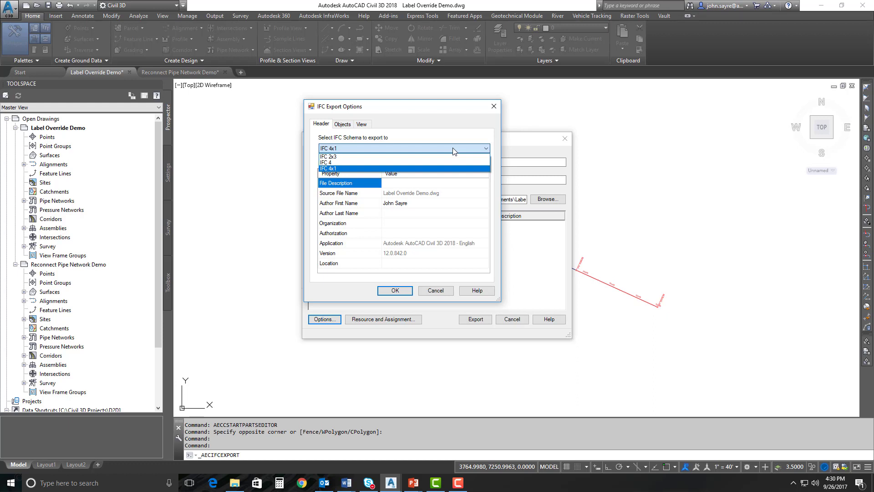
click(474, 168)
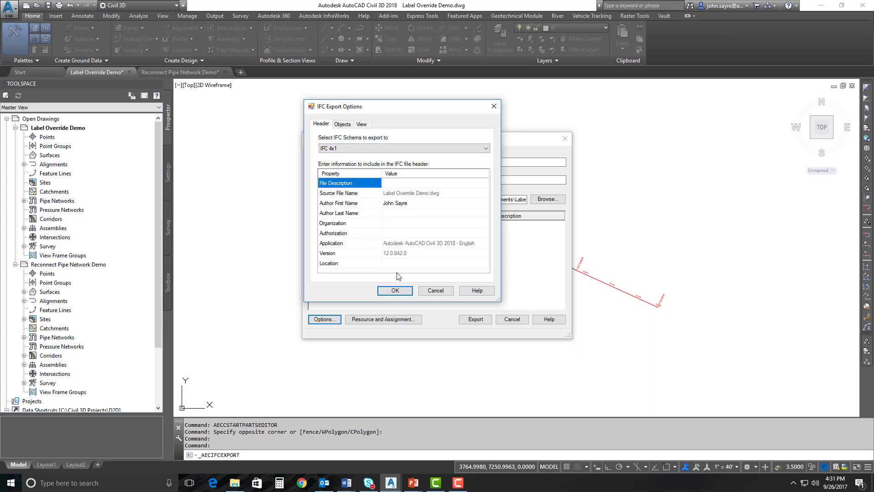
click(395, 291)
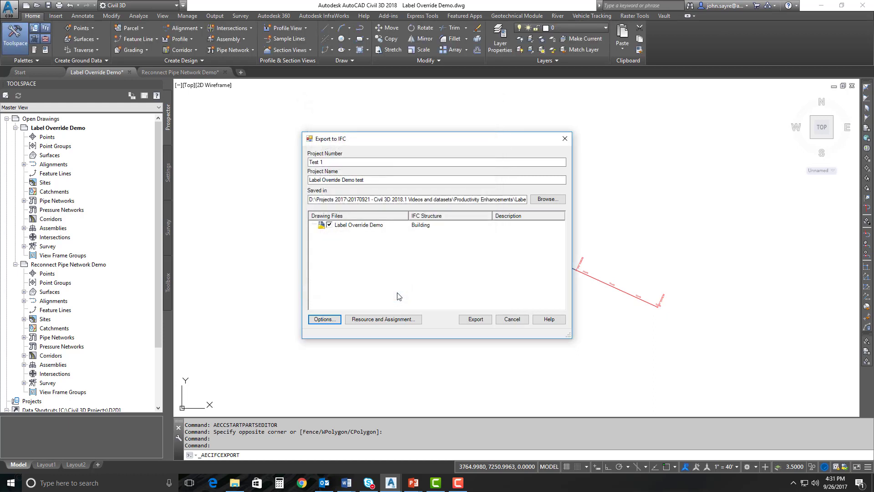
- Check that Alignment is among the objects included in the IFC export options, and export the file
click(333, 319)
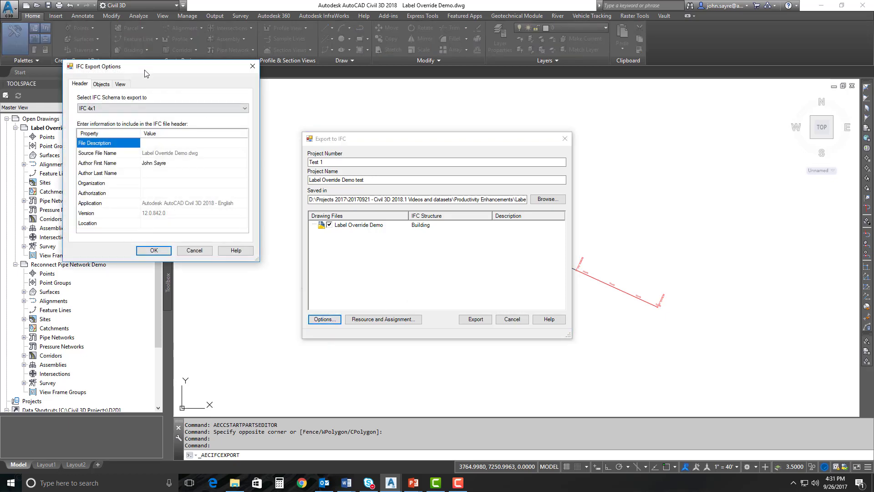
drag(145, 73, 395, 121)
click(350, 133)
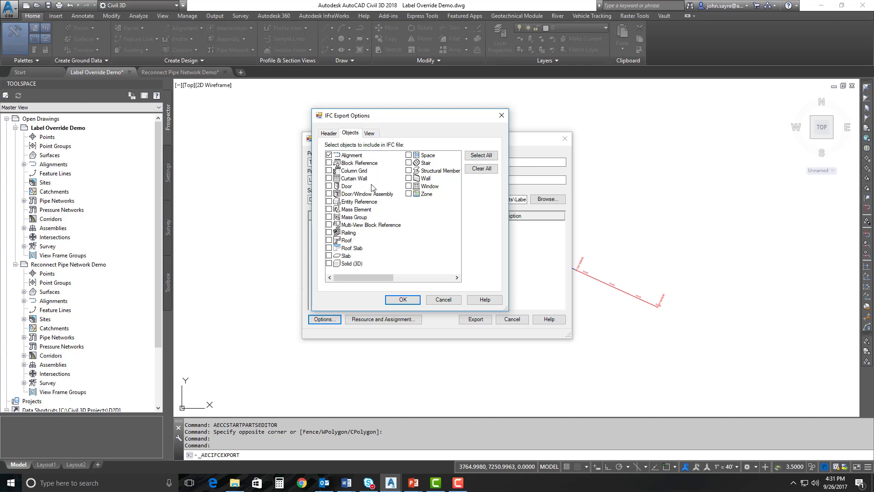
click(403, 300)
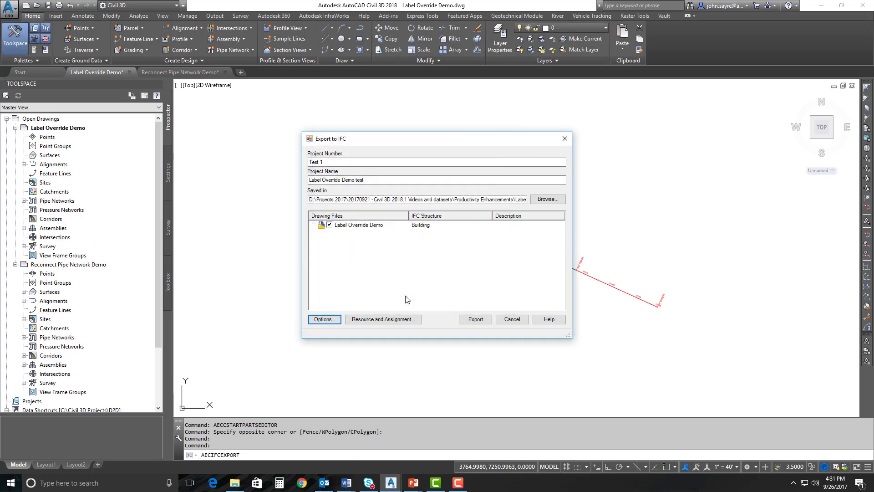
click(475, 320)
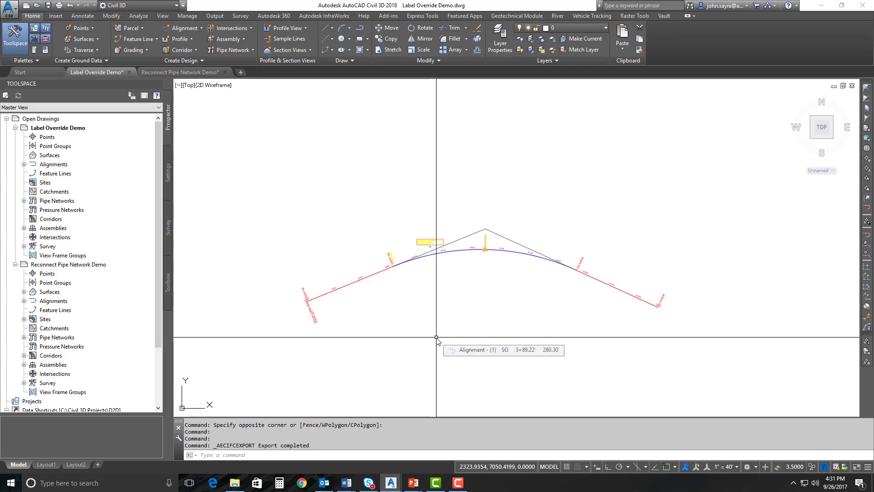
- Create a new blank drawing and start the IFC import command in it
click(241, 73)
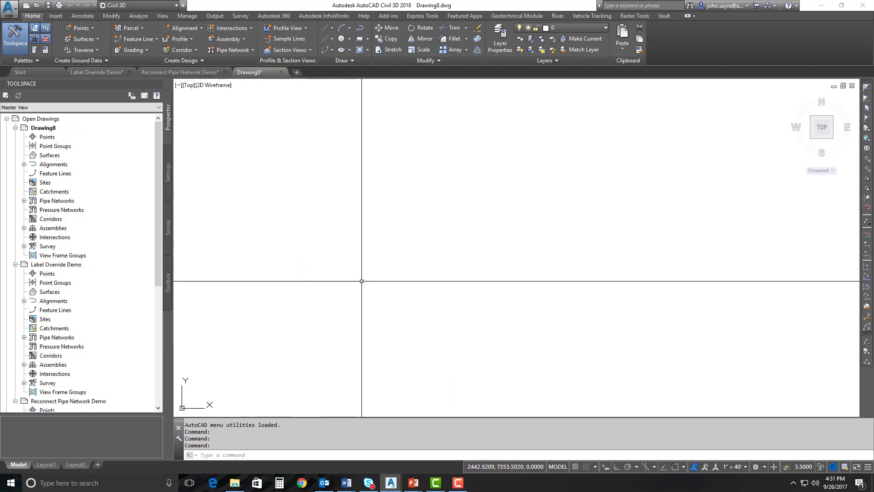
text(-IFCIMPORT)
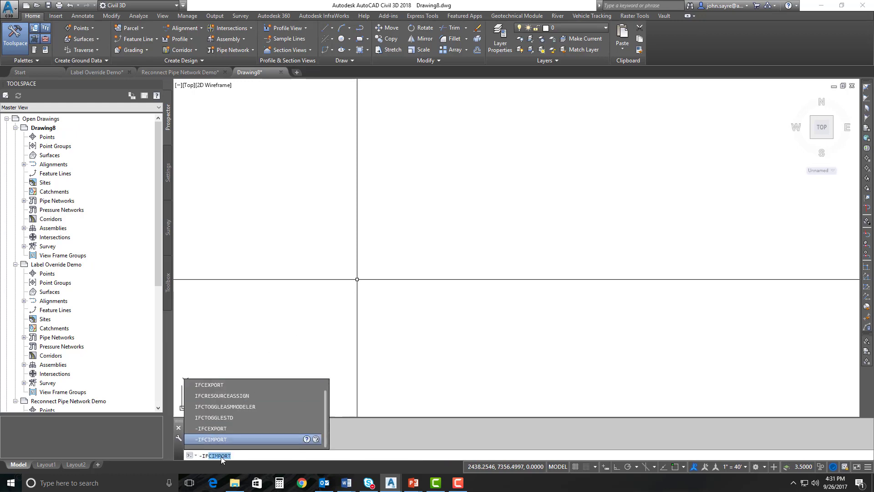
key(Return)
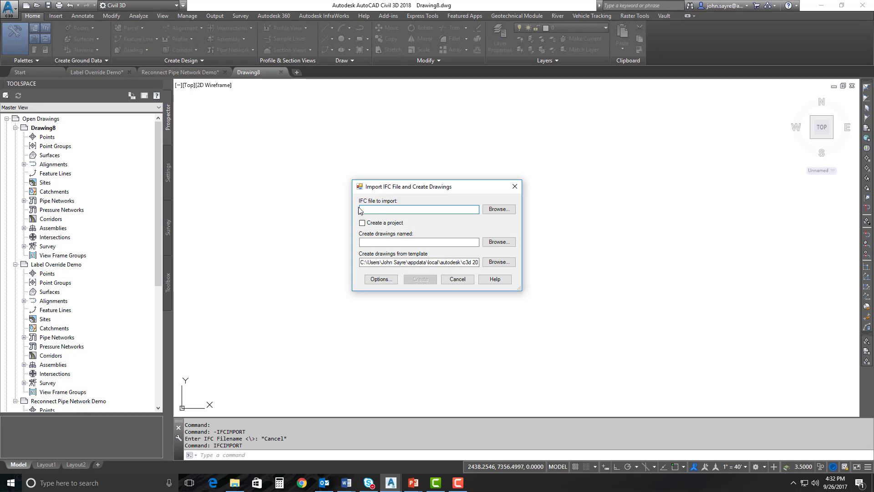
- Import the Label Override Demo IFC file from the Productivity Enhancements folder and open the created drawing
click(496, 210)
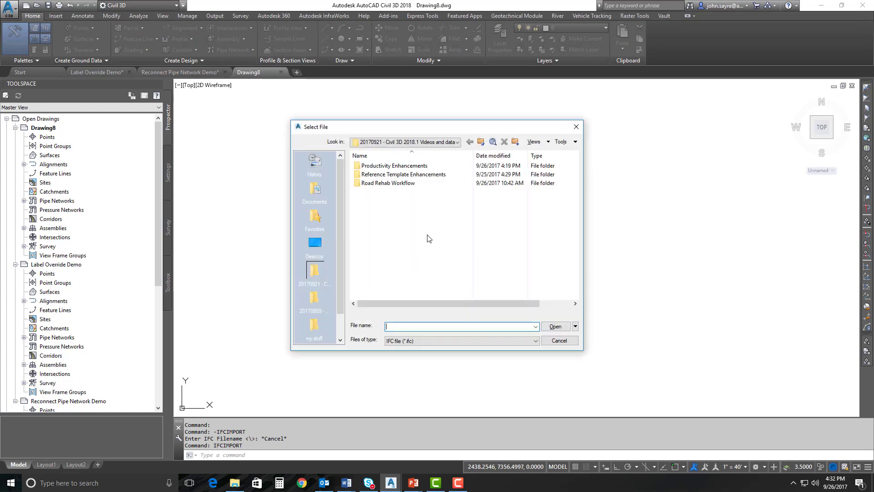
double_click(397, 166)
click(399, 166)
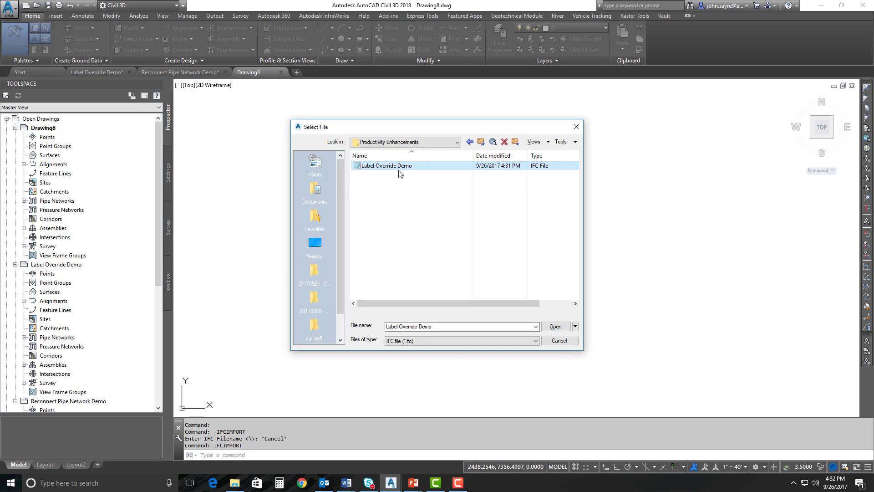
click(555, 326)
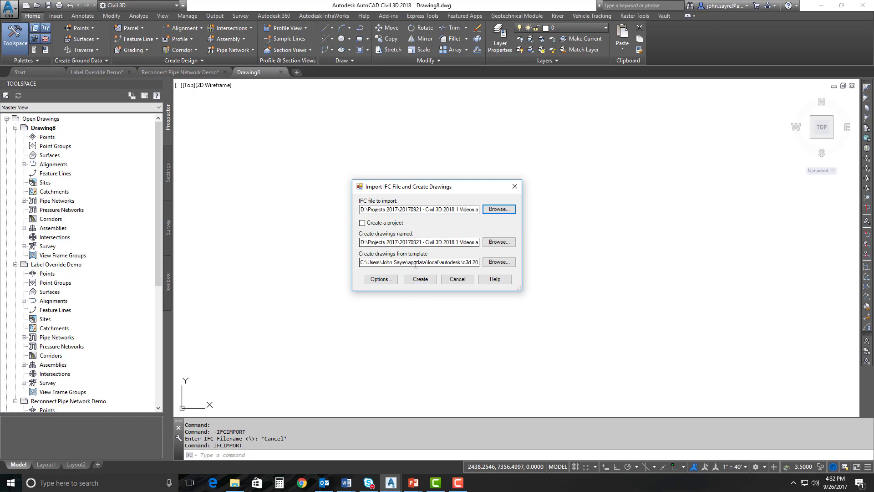
click(420, 280)
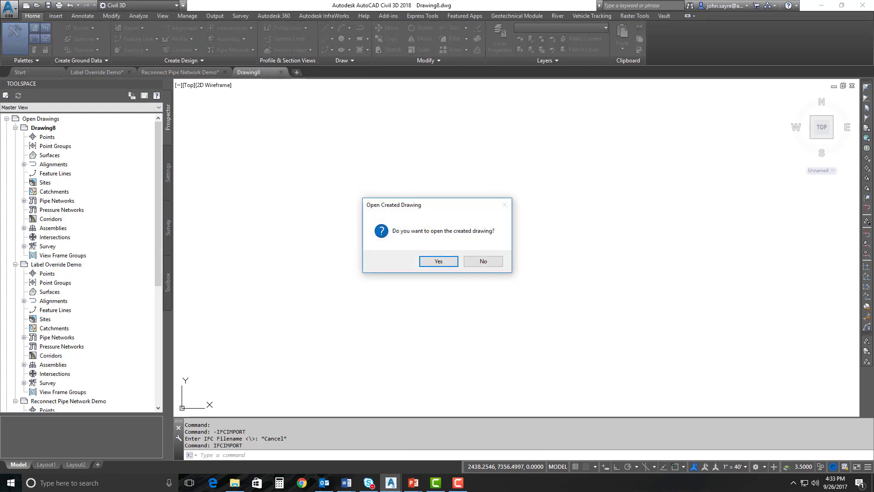
click(438, 262)
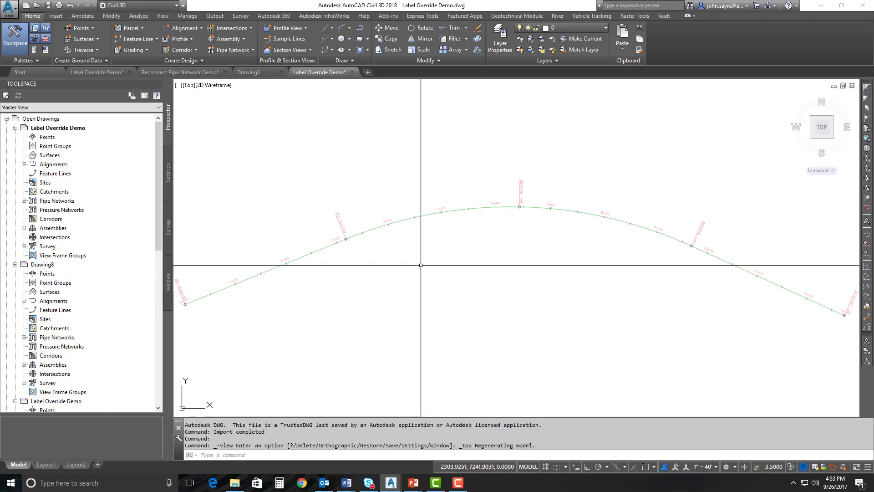
- Check what kind of object the imported alignment is and review the drawing's external references
scroll(428, 260, down, 2)
scroll(449, 253, up, 2)
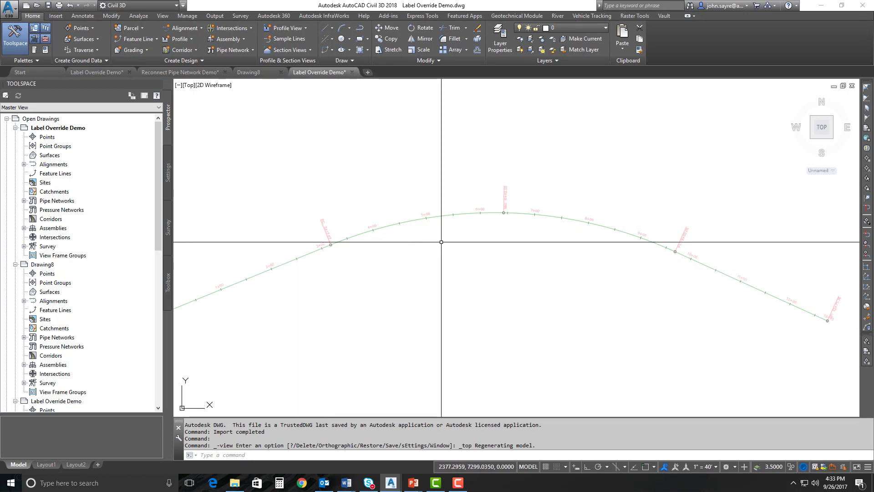
click(442, 216)
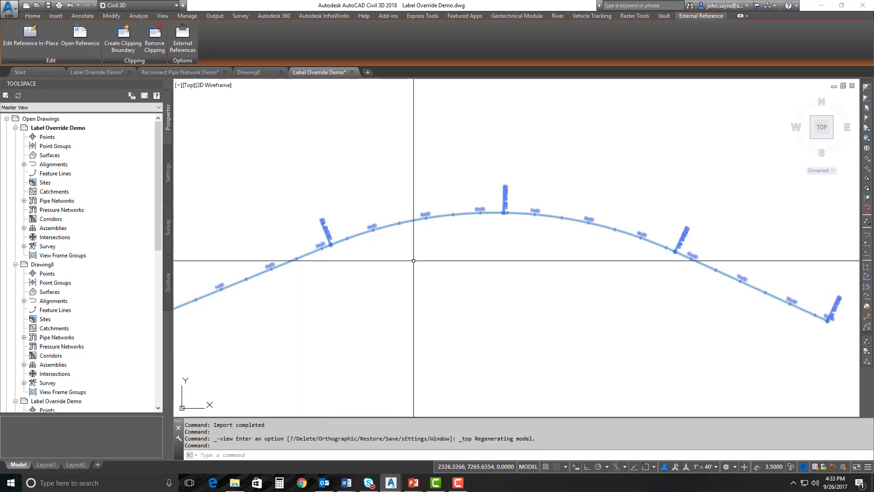
key(Escape)
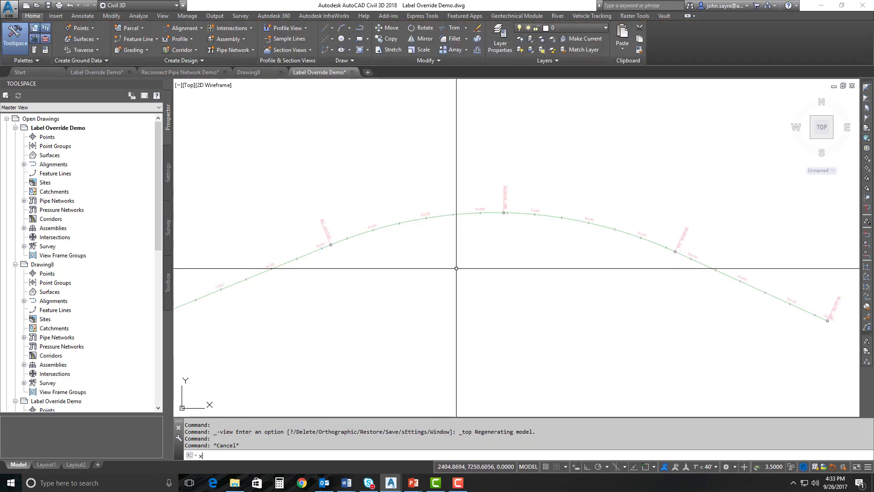
text(xref)
key(Return)
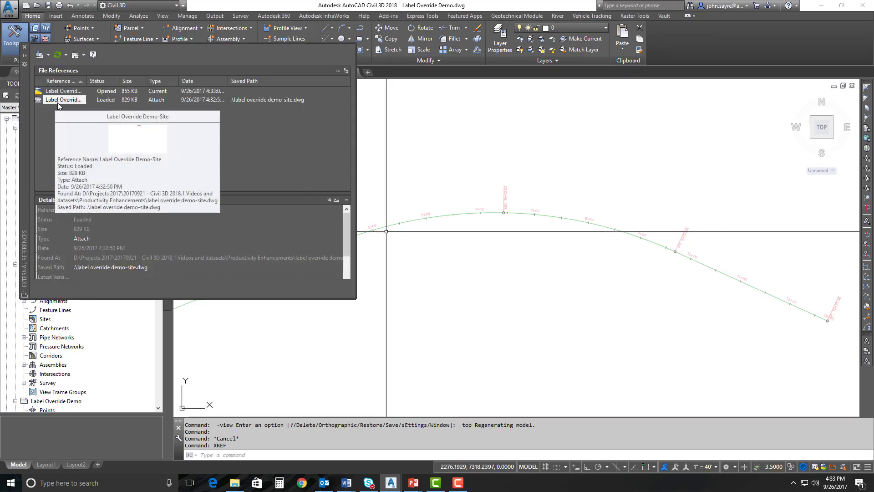
click(25, 47)
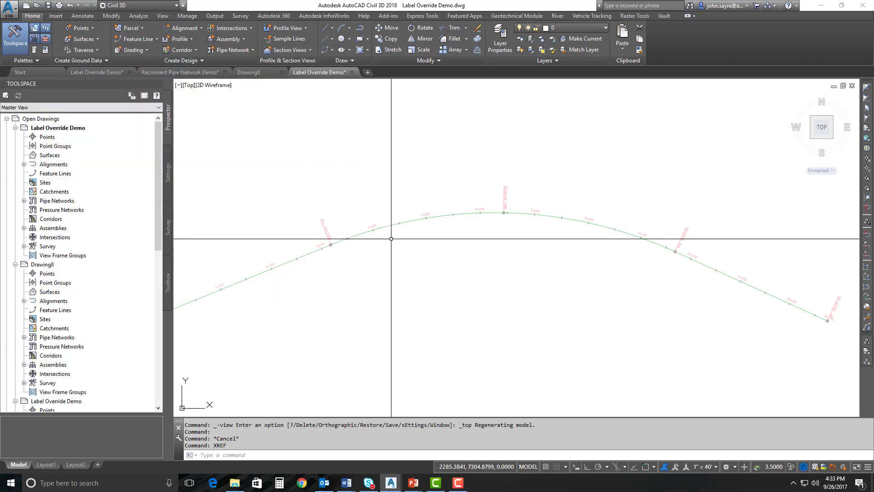
- Open the Label Override Demo-Site drawing from the Productivity Enhancements folder
click(37, 7)
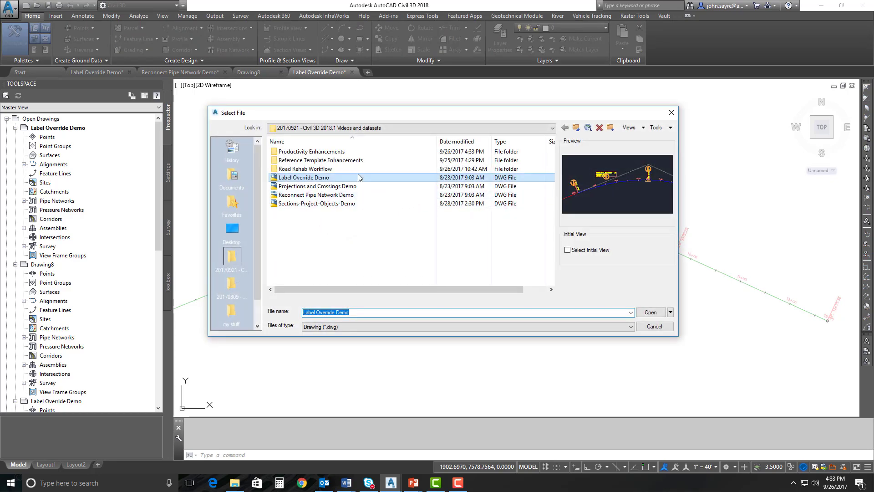
double_click(314, 151)
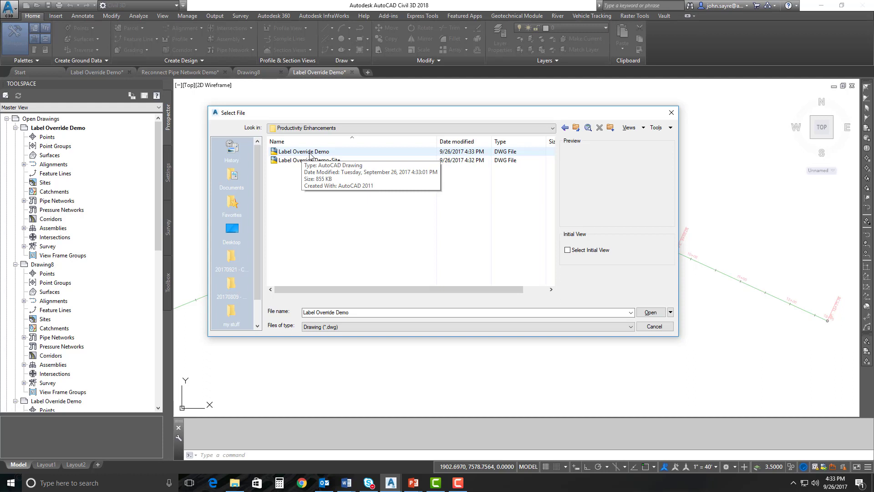
click(319, 161)
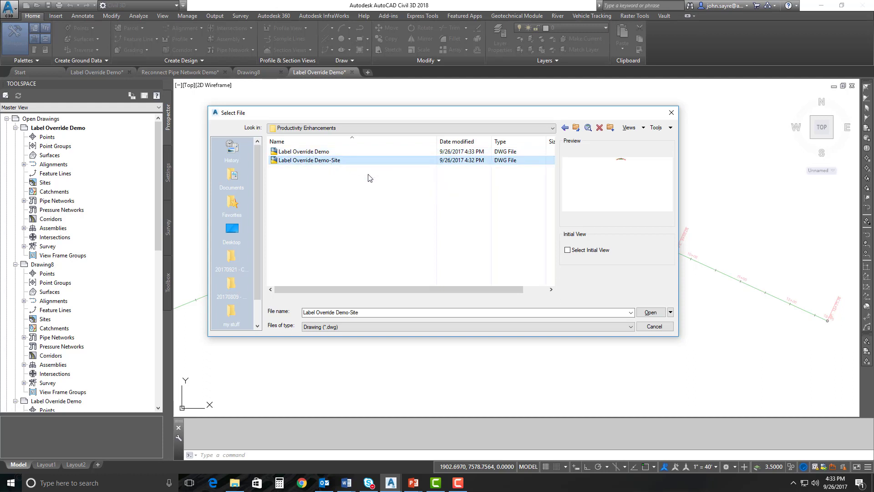
click(651, 312)
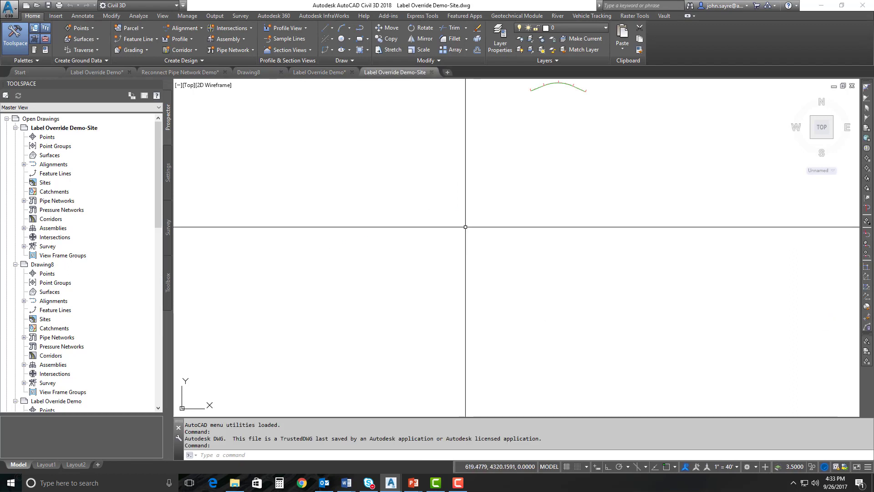
scroll(484, 260, up, 10)
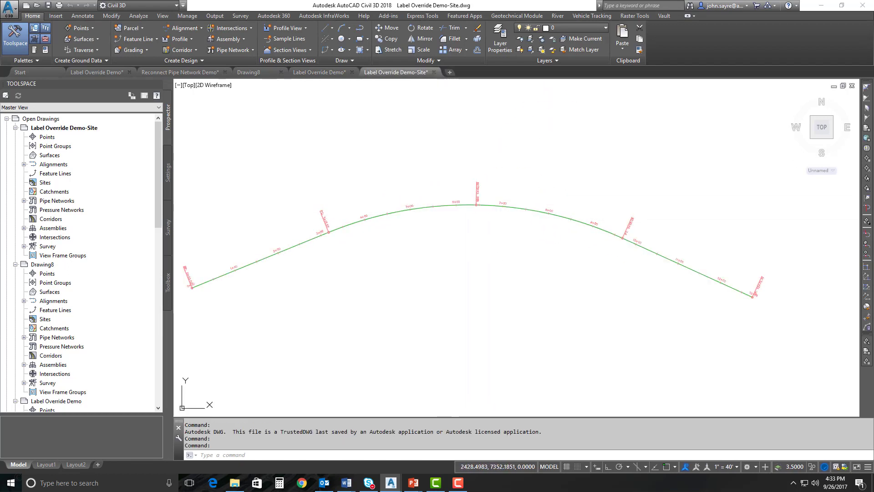
- Review the imported alignment's properties, including station control, point of intersection, constraint editing, design criteria and general information
click(453, 206)
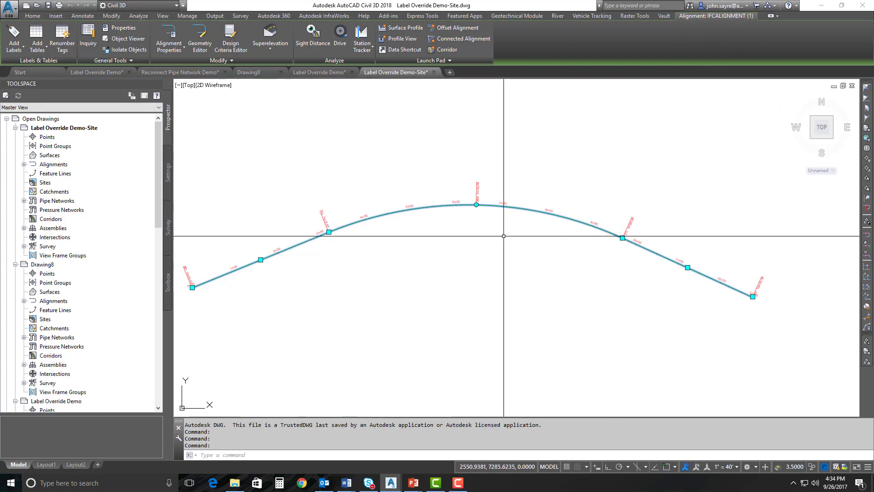
right_click(489, 223)
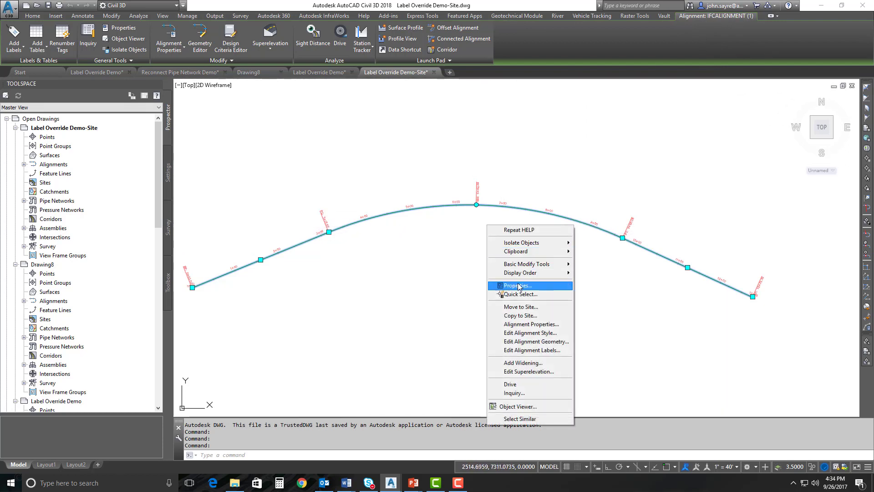
click(532, 324)
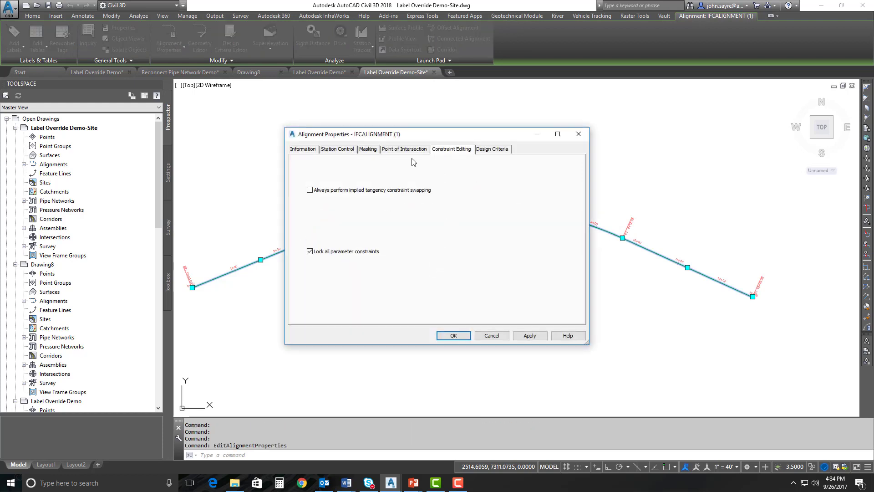
click(313, 150)
click(337, 149)
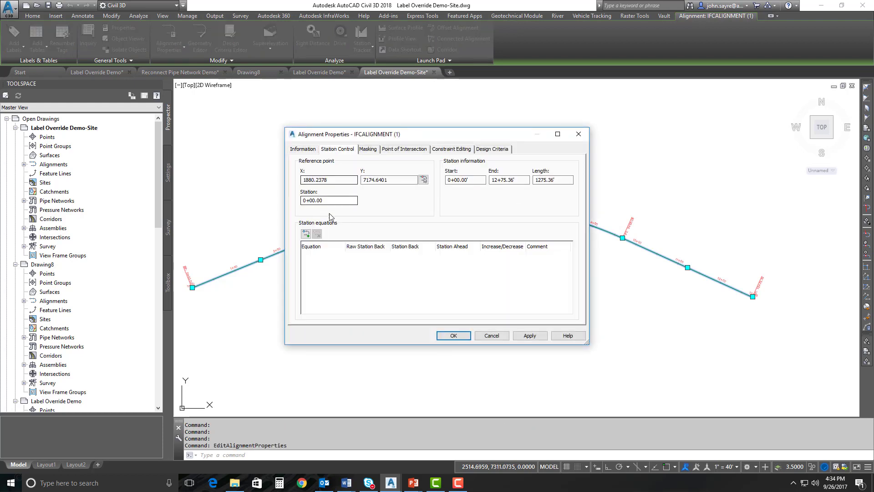
click(406, 150)
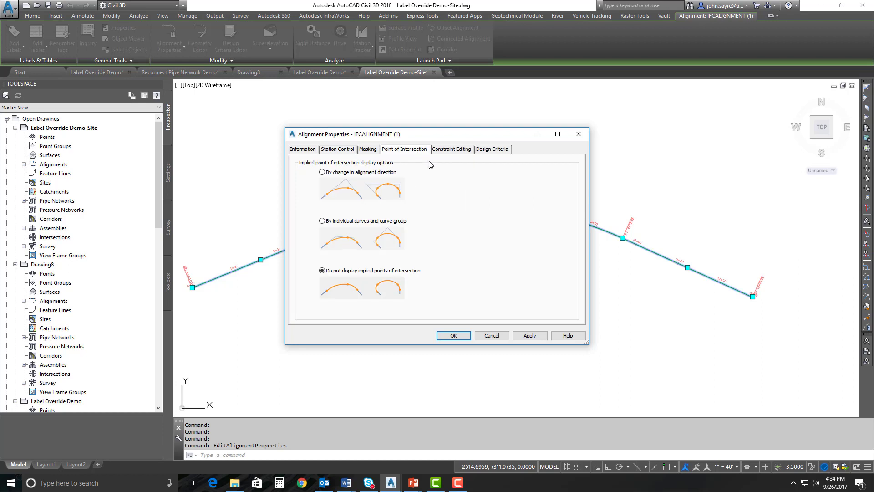
click(453, 150)
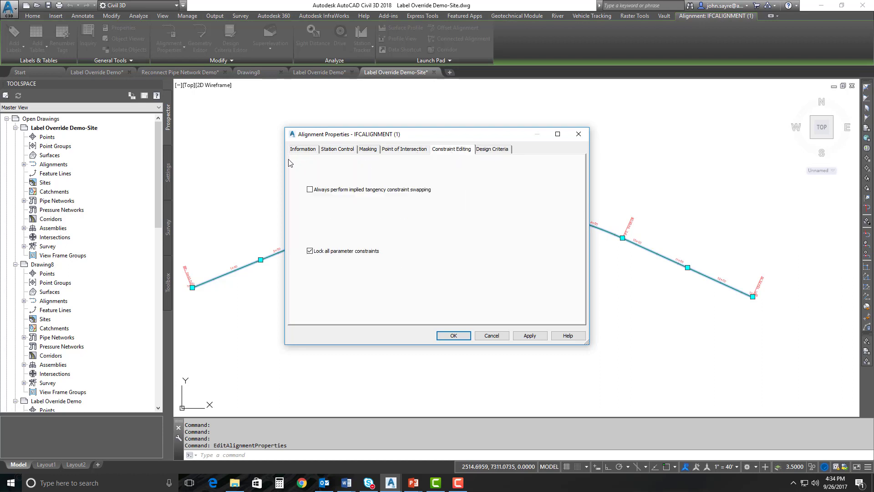
click(489, 154)
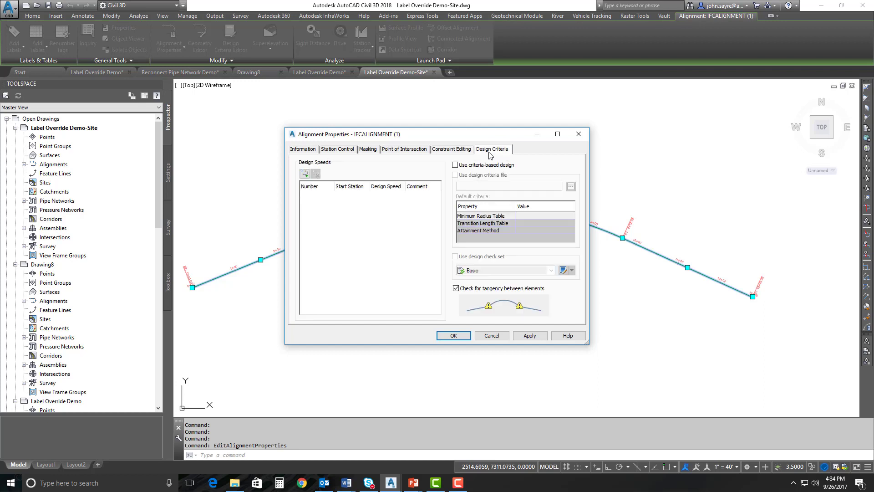
click(310, 152)
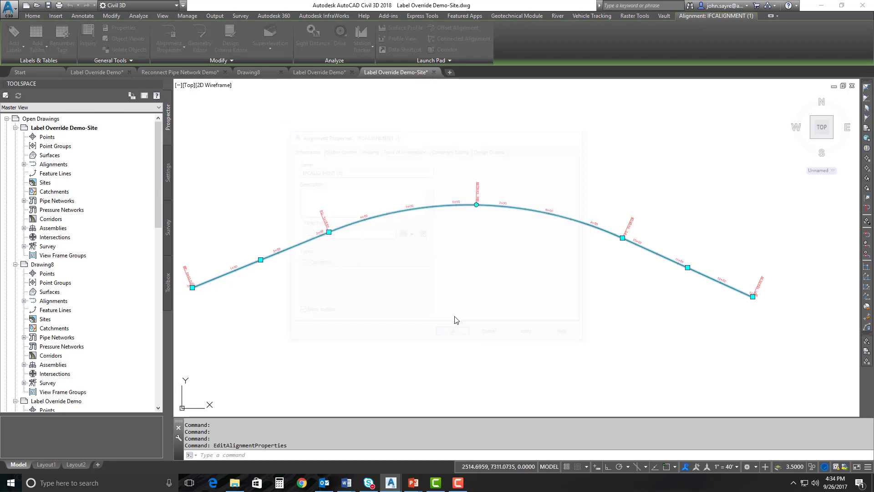
click(453, 336)
key(Escape)
- Examine the imported alignment's line and curve entities in the alignment geometry editor's grid view, and close the editor
click(441, 207)
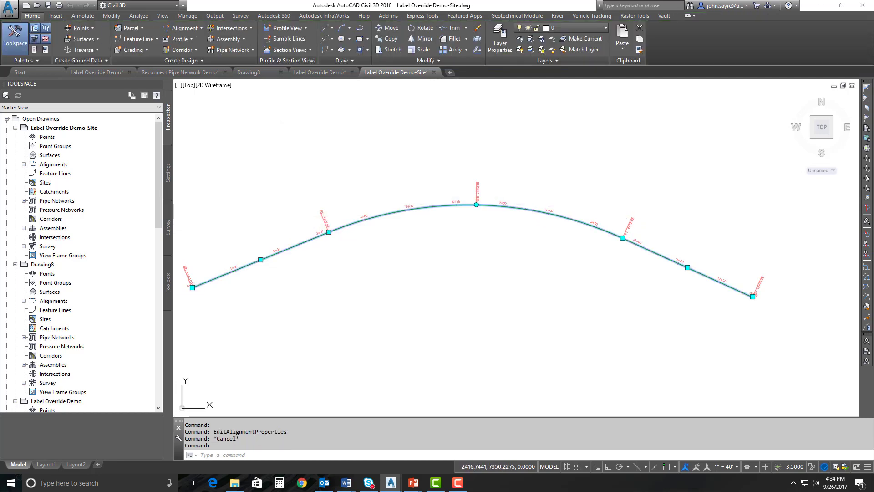
right_click(442, 208)
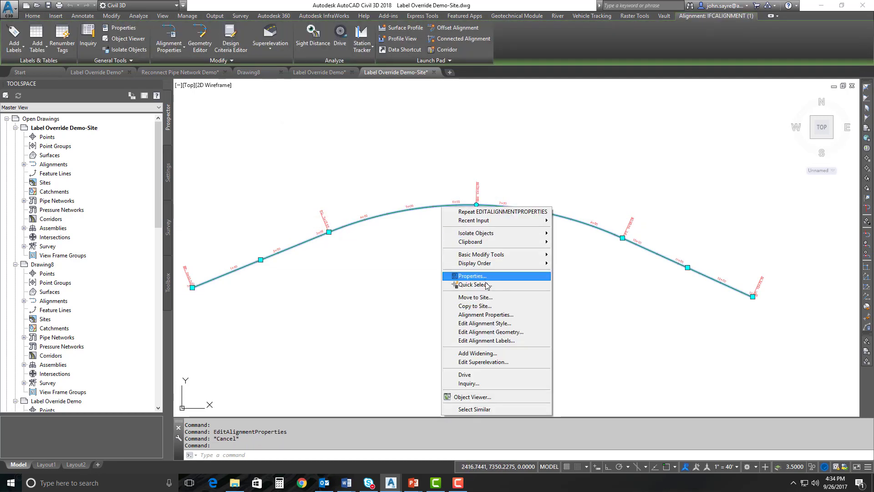
click(494, 332)
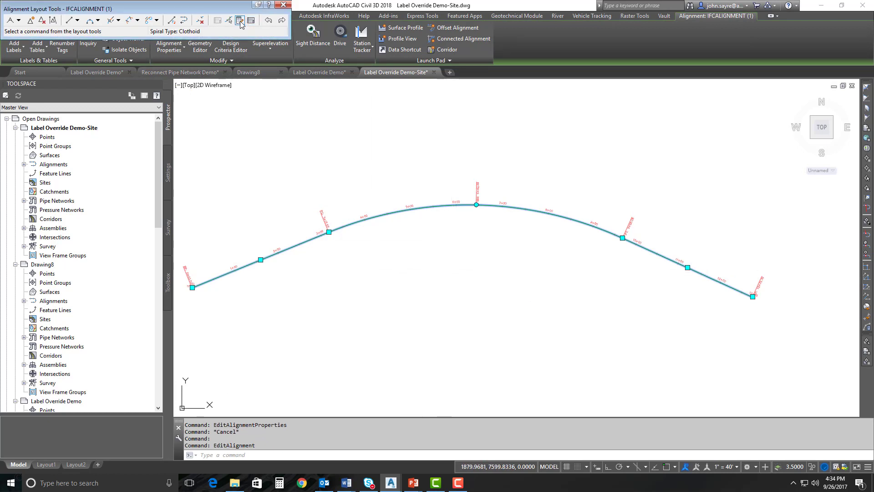
click(240, 21)
mouse_move(10, 51)
mouse_down()
mouse_move(139, 96)
mouse_move(274, 194)
mouse_up()
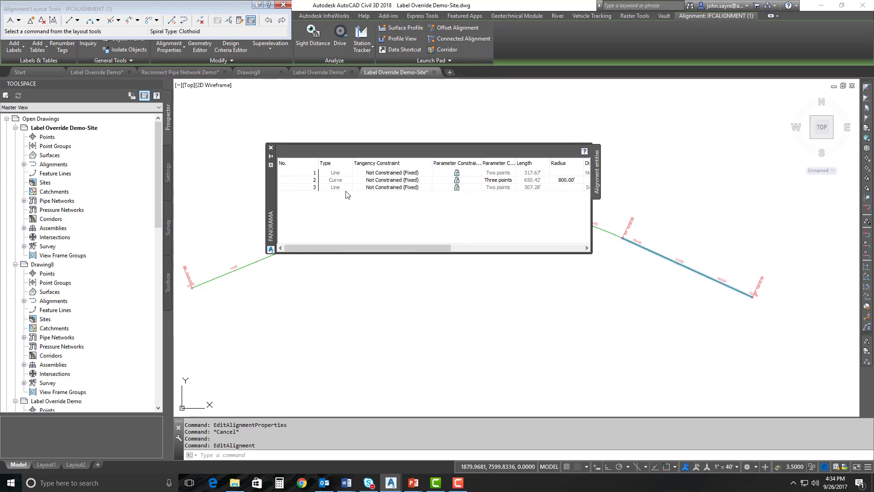
click(271, 148)
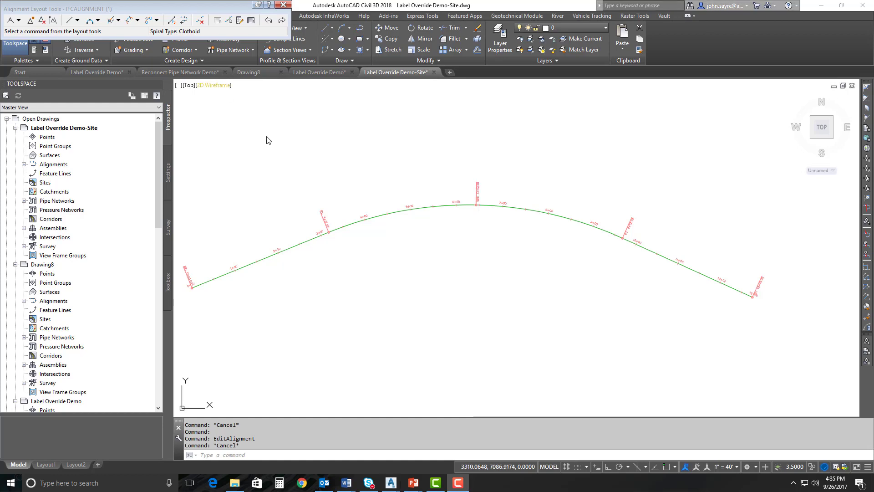
click(283, 4)
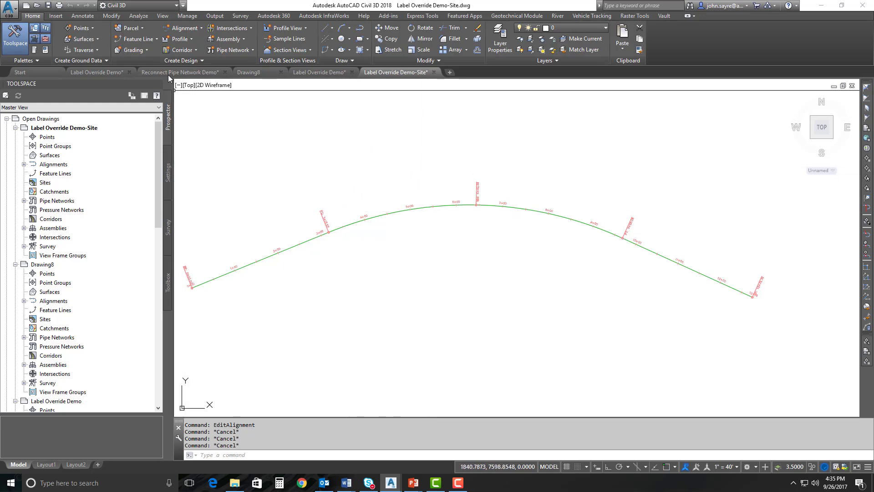
- In the Reconnect Pipe Network Demo drawing, check the connected pipes of the parking lot structure where the storm line bends
click(190, 73)
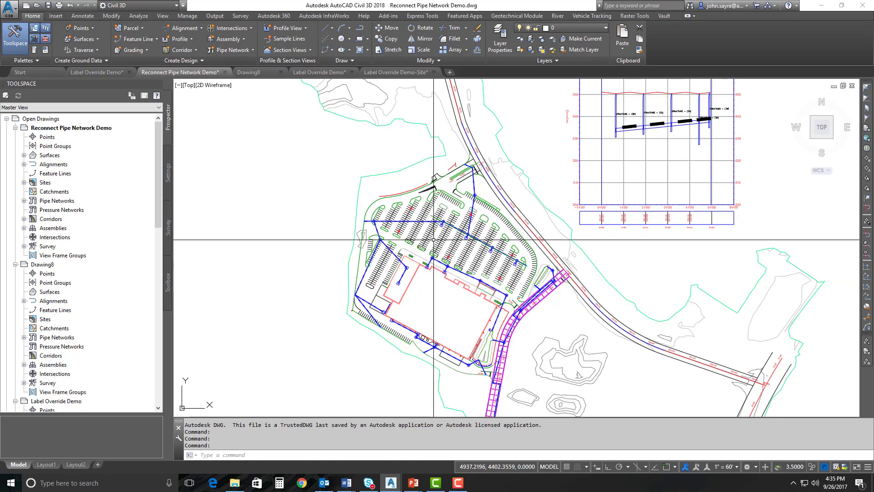
scroll(444, 222, up, 5)
middle_drag(388, 245, 390, 208)
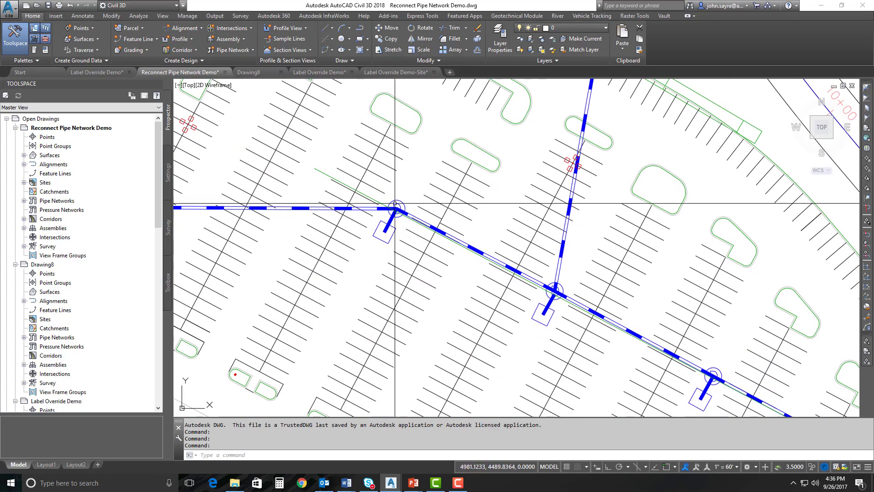
scroll(398, 205, up, 4)
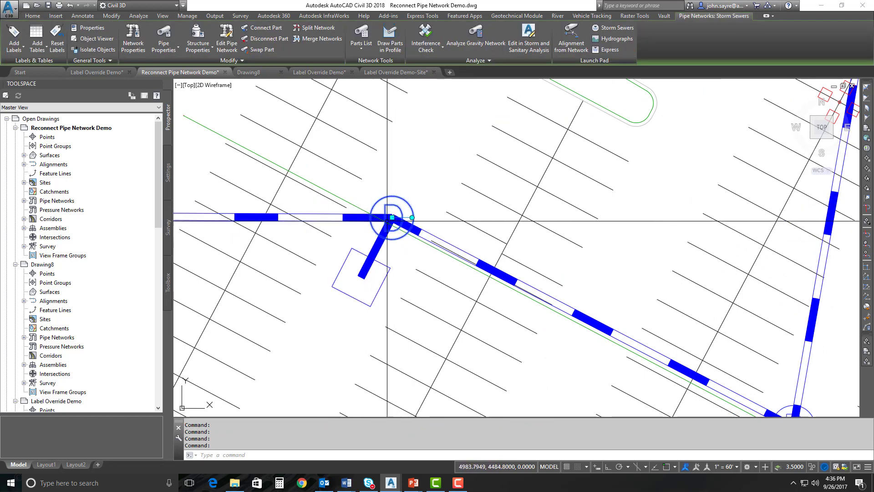
right_click(396, 237)
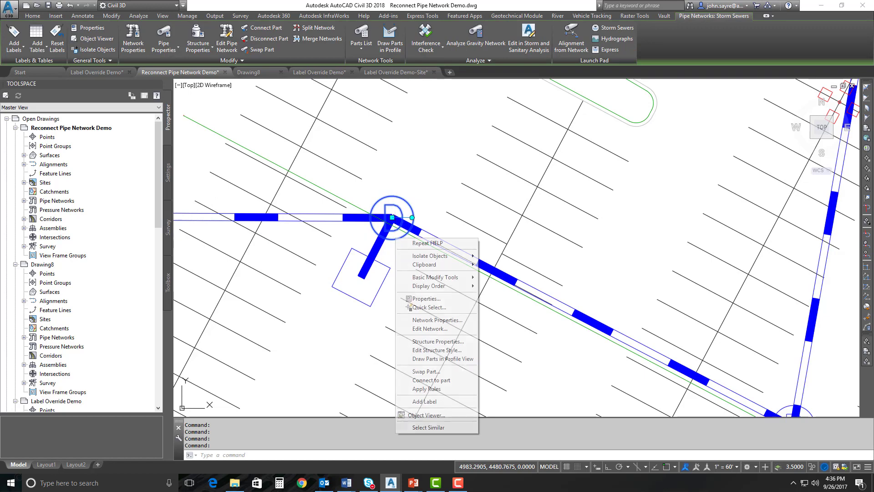
click(444, 345)
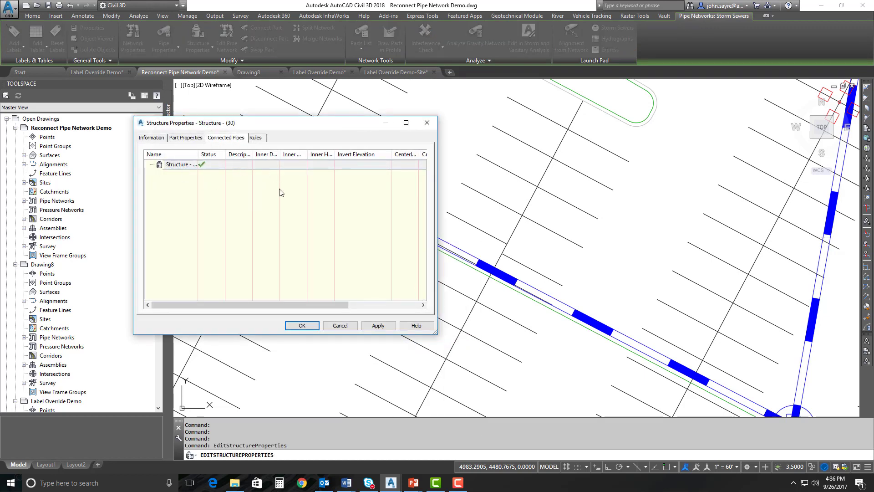
click(341, 326)
scroll(413, 328, down, 5)
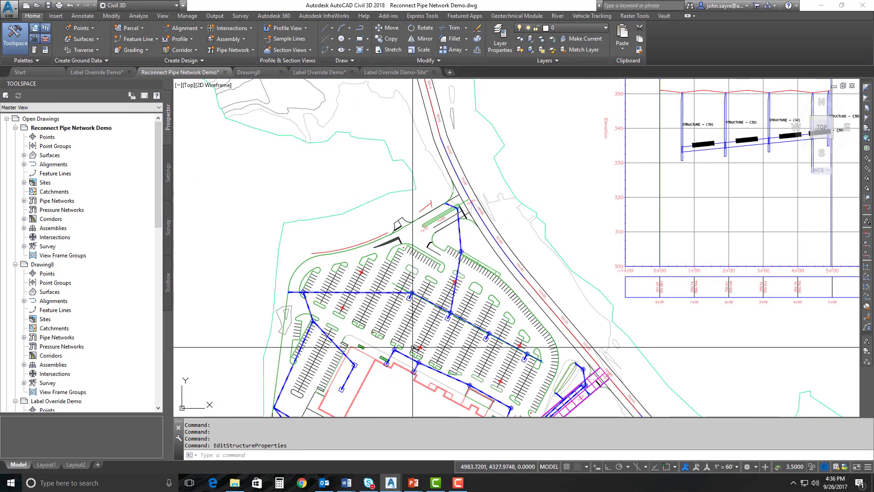
- Reconnect the pipes and structures of the storm sewer network with the RECONNECTNETWORK command
middle_drag(412, 347, 447, 273)
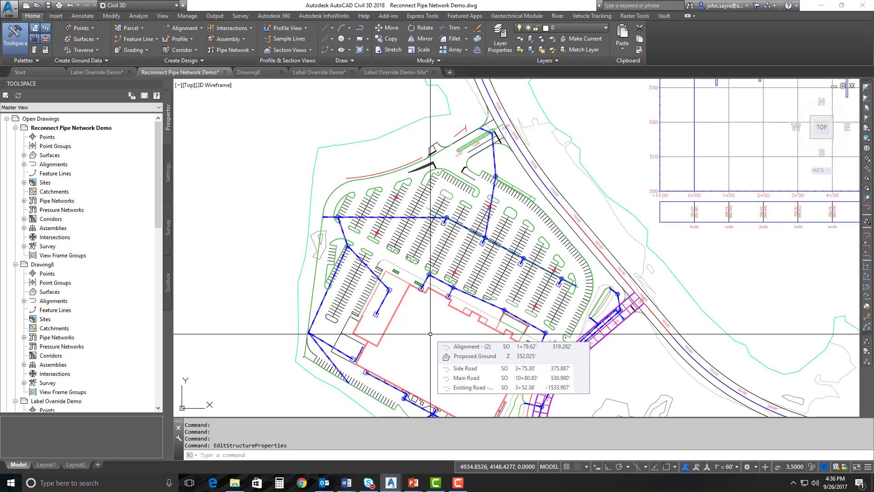
text(RECOn)
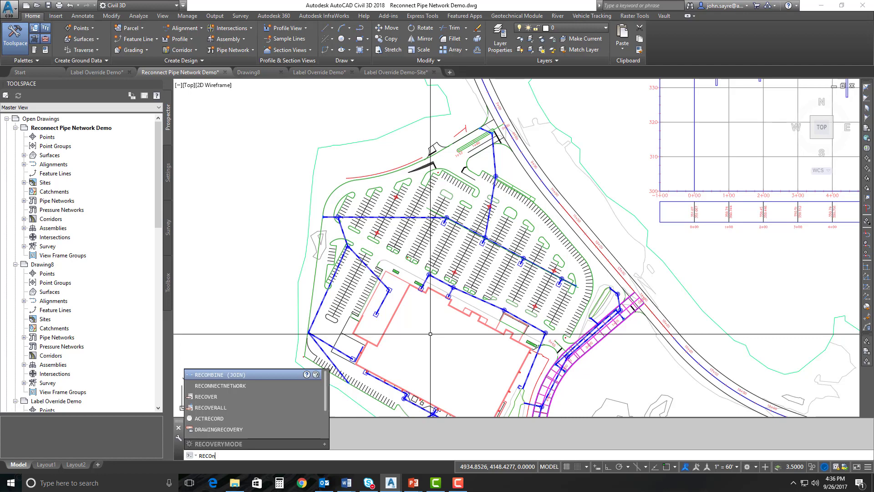
text(NECTNE)
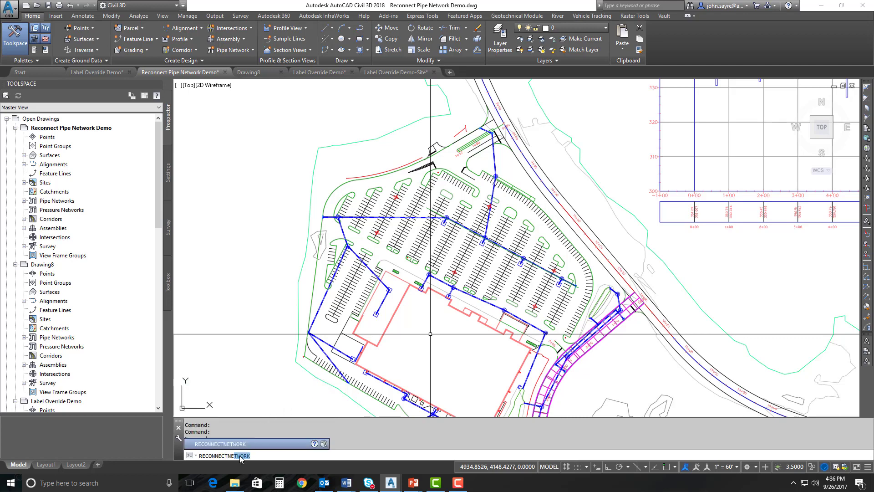
click(225, 444)
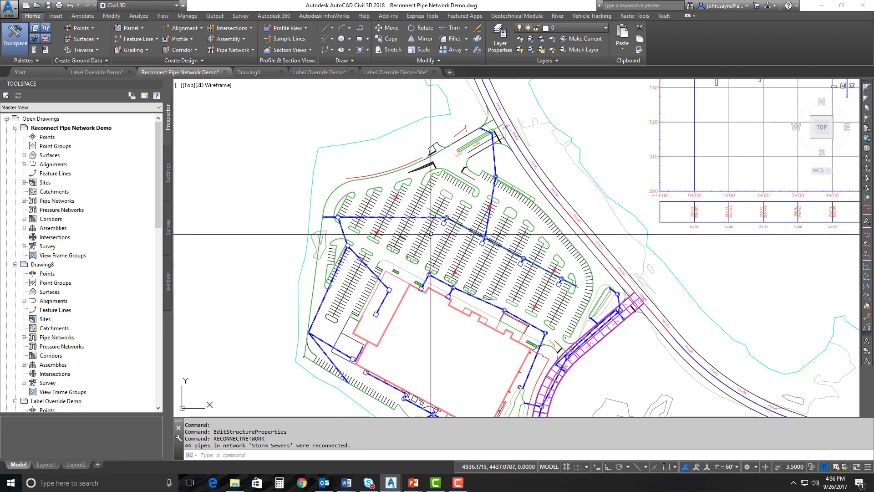
- Recheck the connected pipes in the same parking lot structure's properties, and close them without changes
scroll(445, 214, up, 6)
click(432, 219)
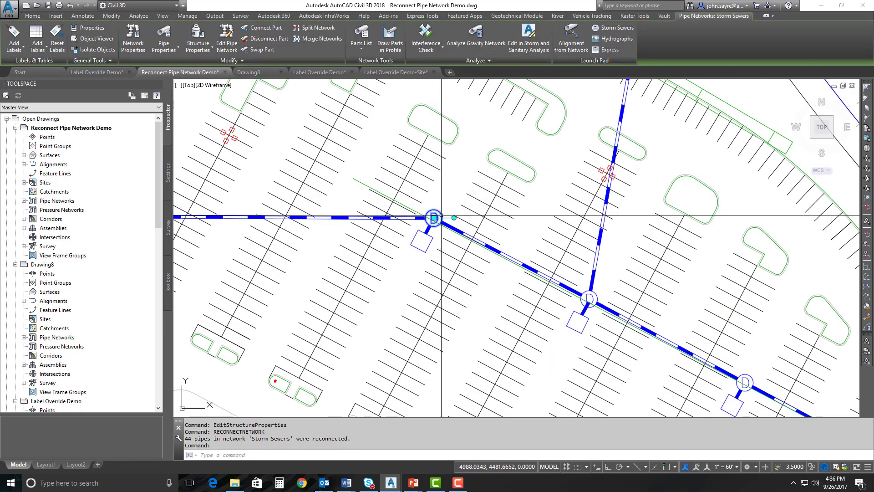
right_click(434, 220)
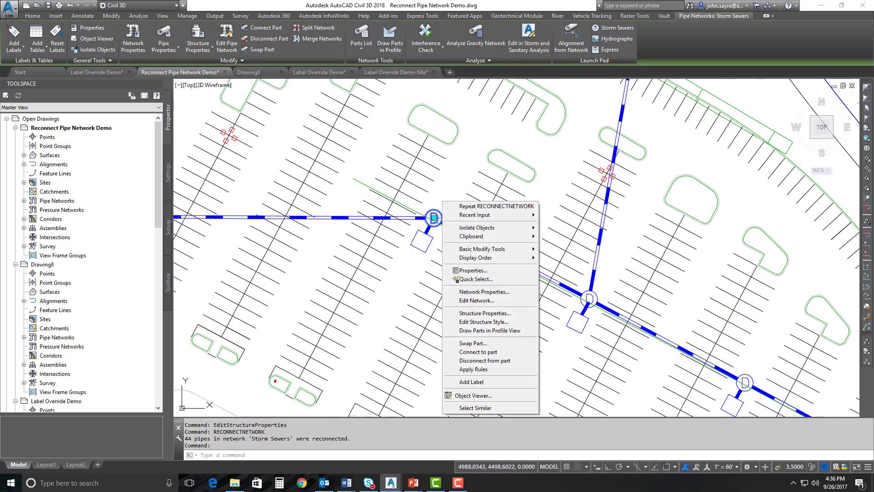
click(474, 313)
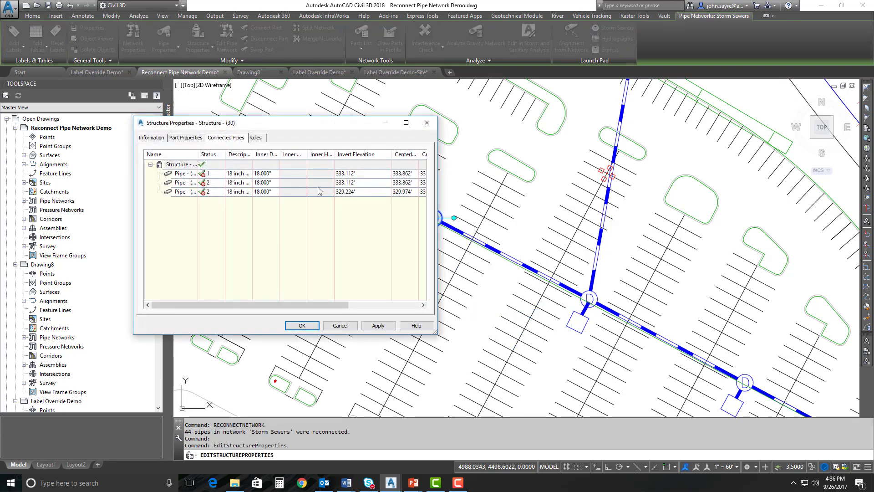
click(331, 324)
scroll(398, 315, down, 3)
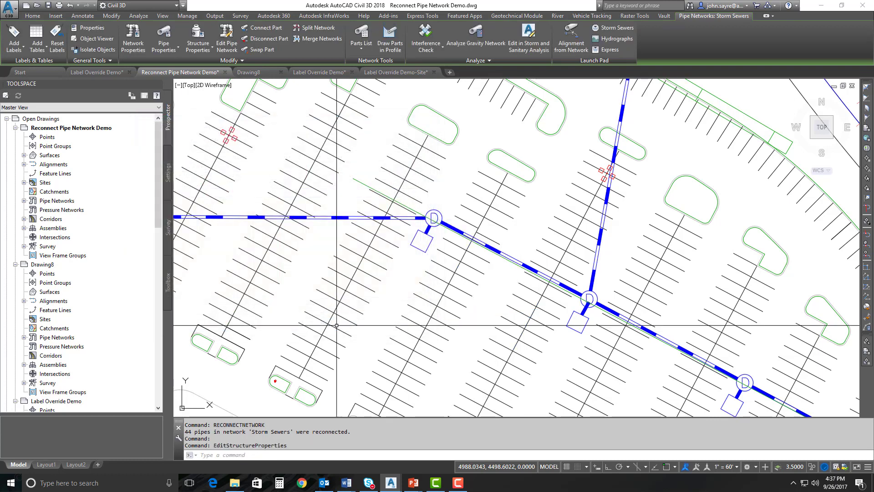
scroll(398, 315, down, 2)
scroll(399, 315, down, 4)
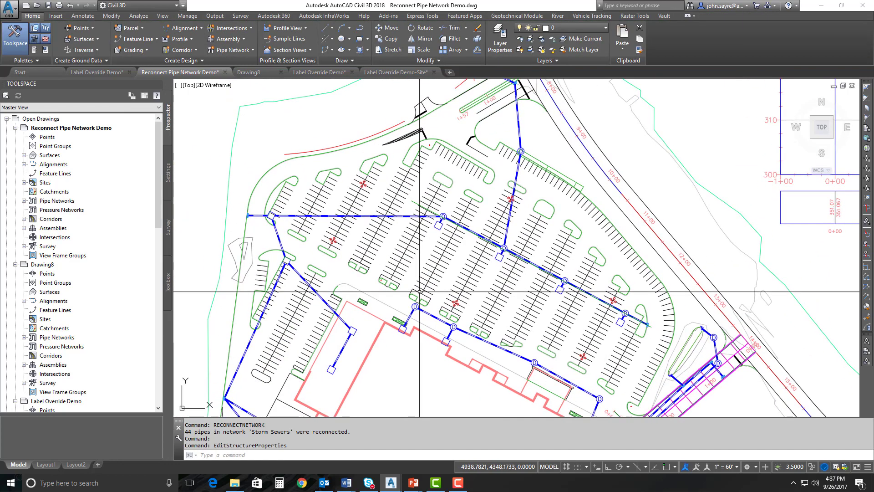
mouse_move(445, 290)
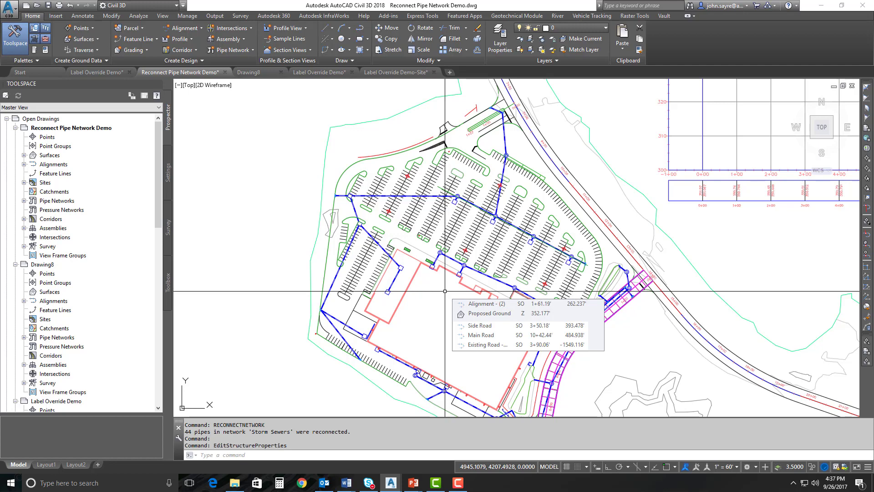